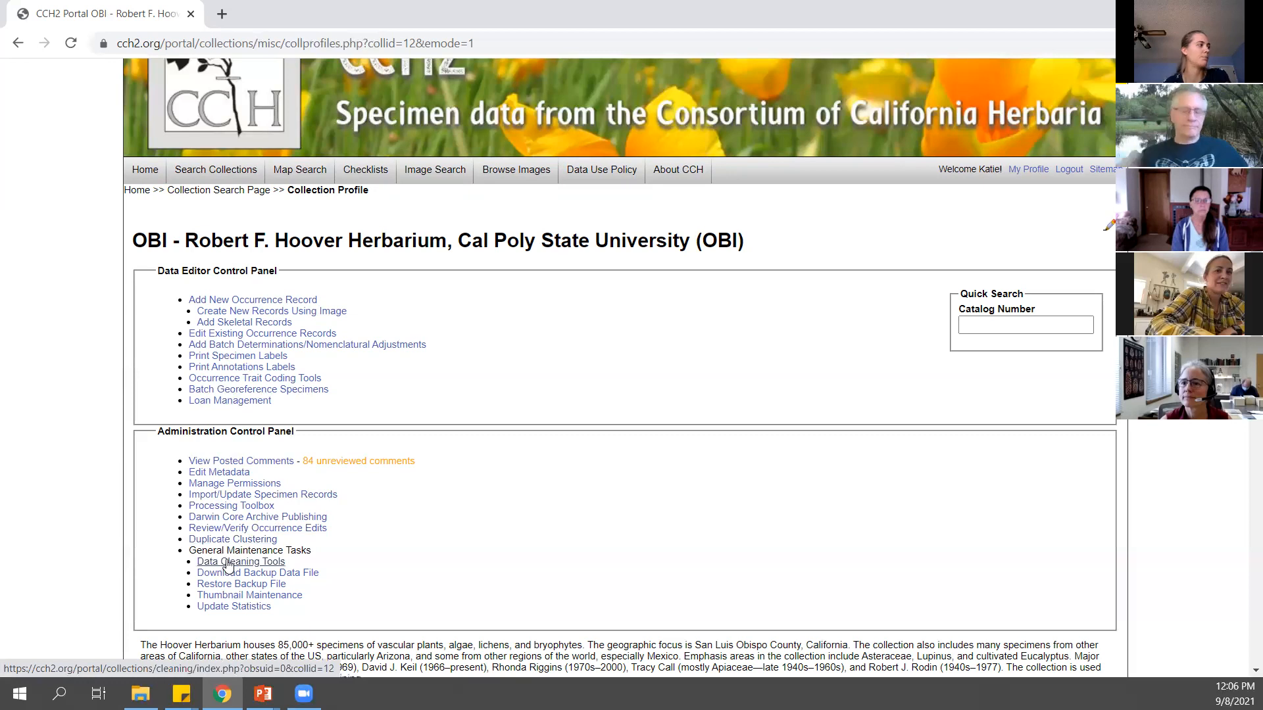
Open the Data Cleaning Tools for the OBI herbarium collection and look over the available tool sections
click(240, 566)
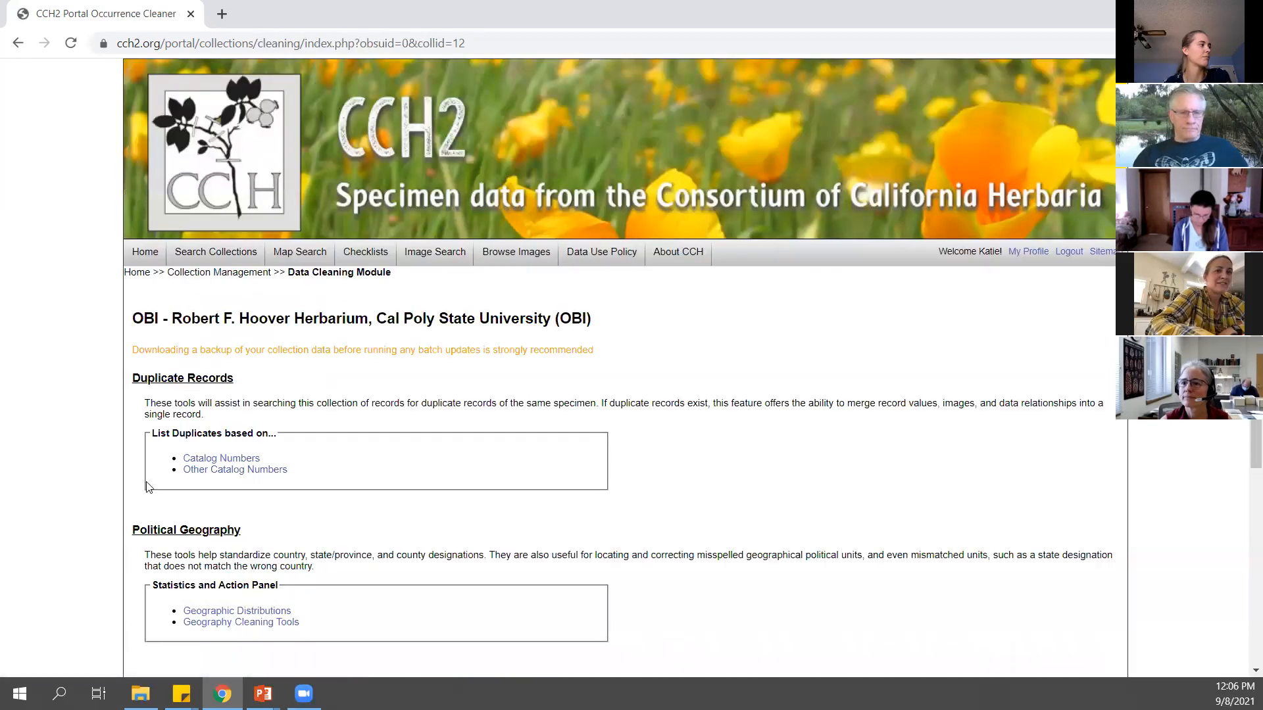
scroll(39, 376, down, 1)
scroll(37, 374, down, 1)
scroll(38, 374, up, 1)
scroll(37, 375, down, 1)
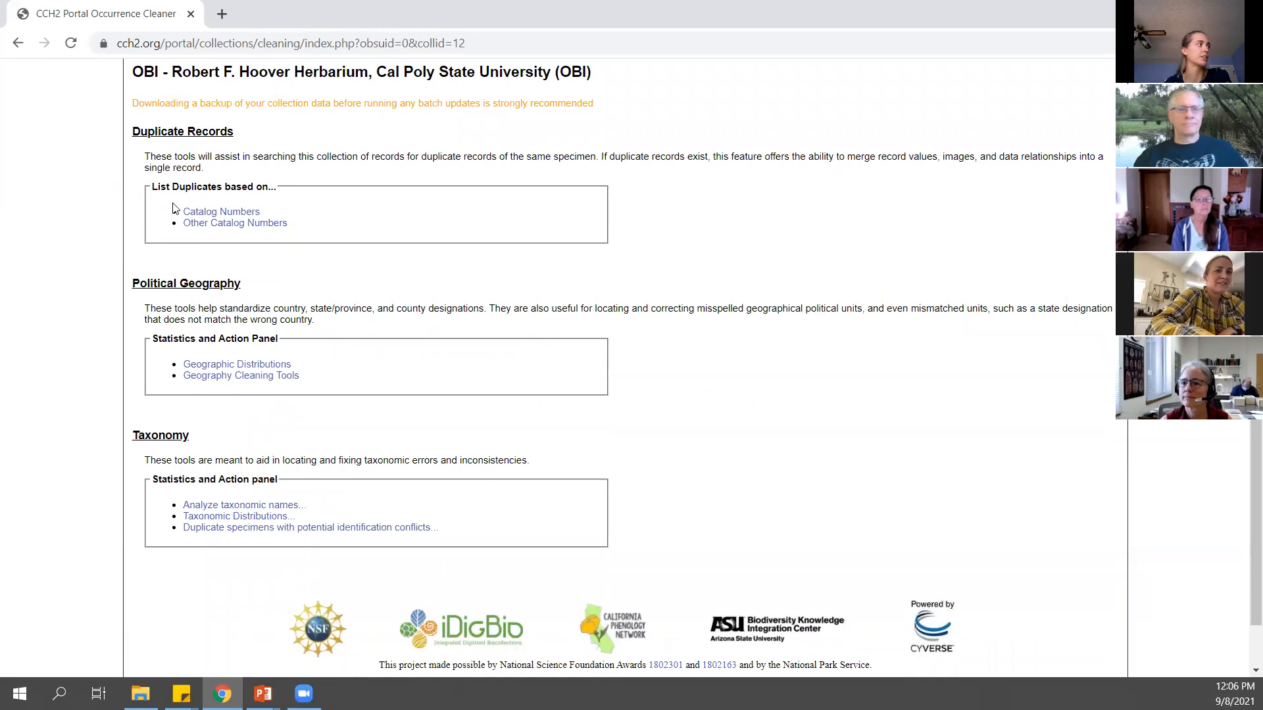
List the collection's duplicate records based on catalog numbers, and return to the data cleaning module
click(220, 217)
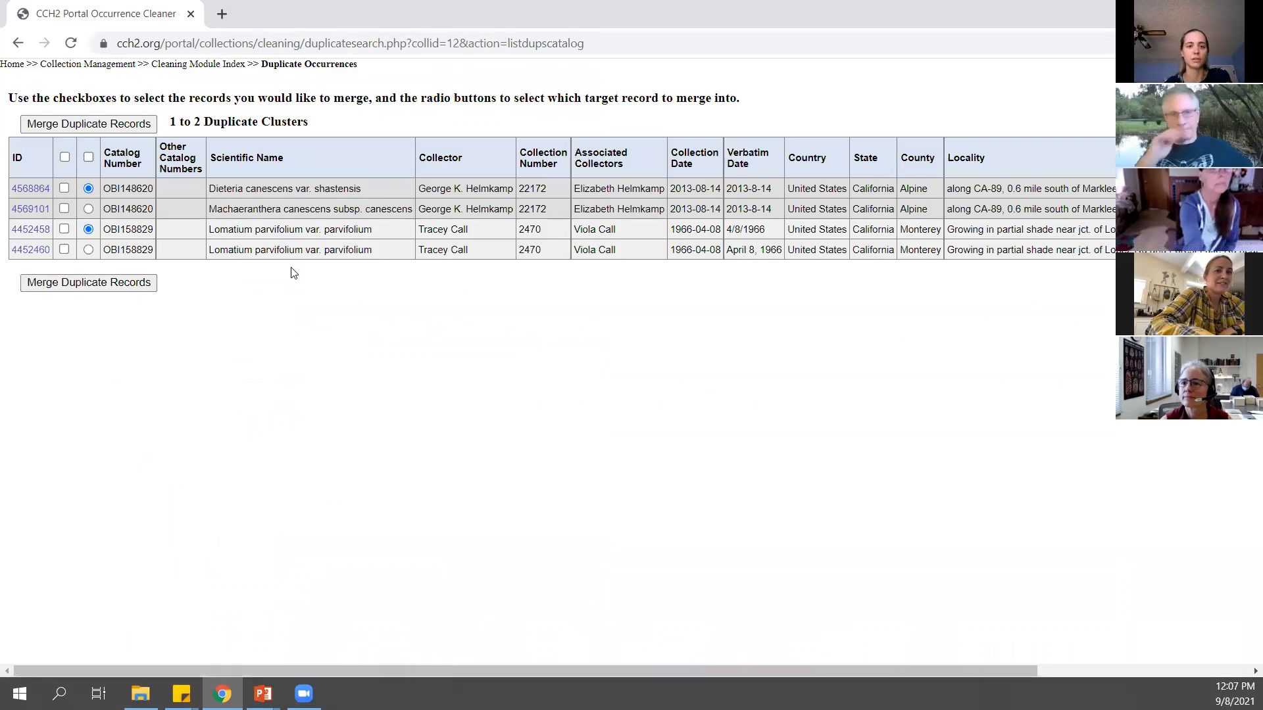
click(20, 44)
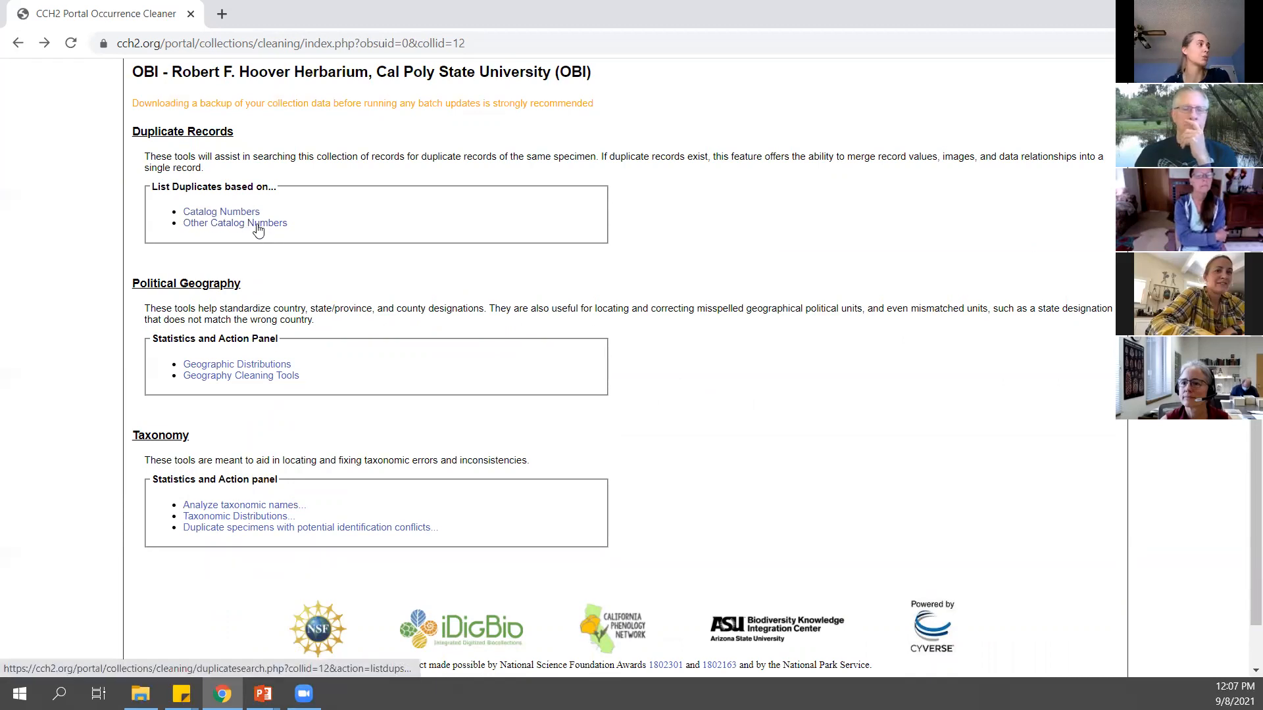
scroll(123, 270, down, 1)
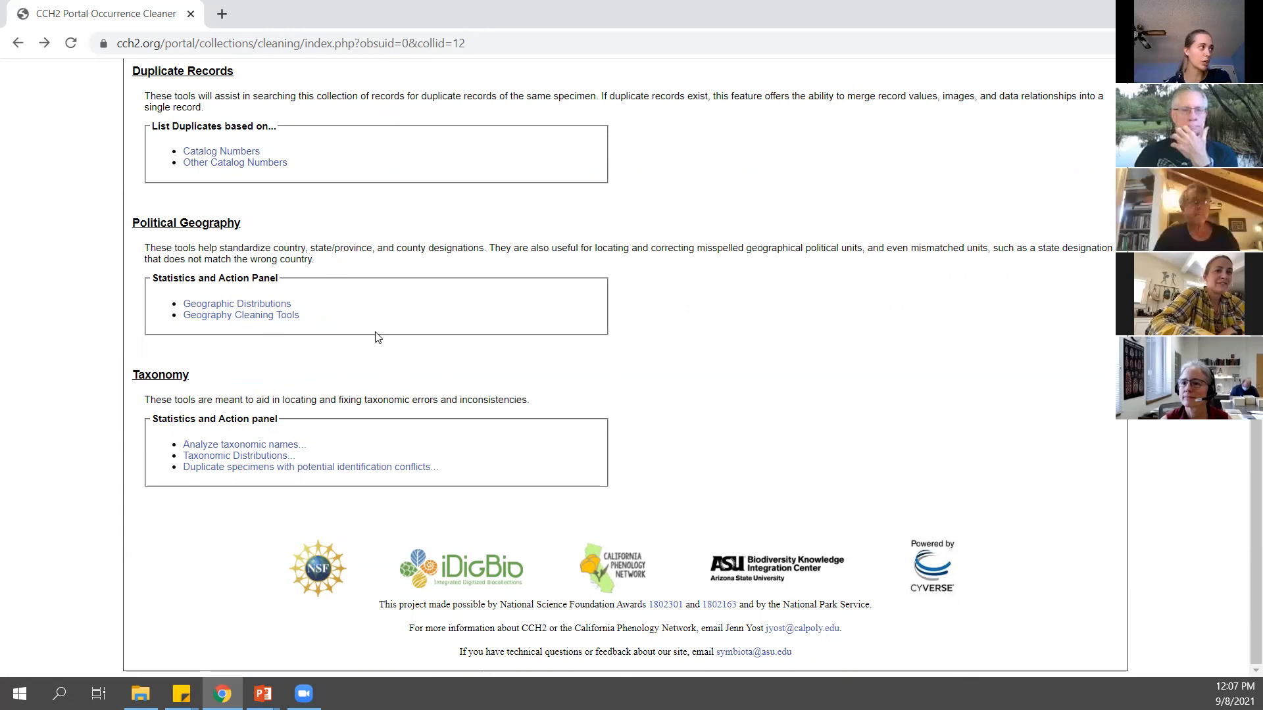
View the genera of the Alismataceae family in the taxonomic distributions, and return to the data cleaning module
click(198, 460)
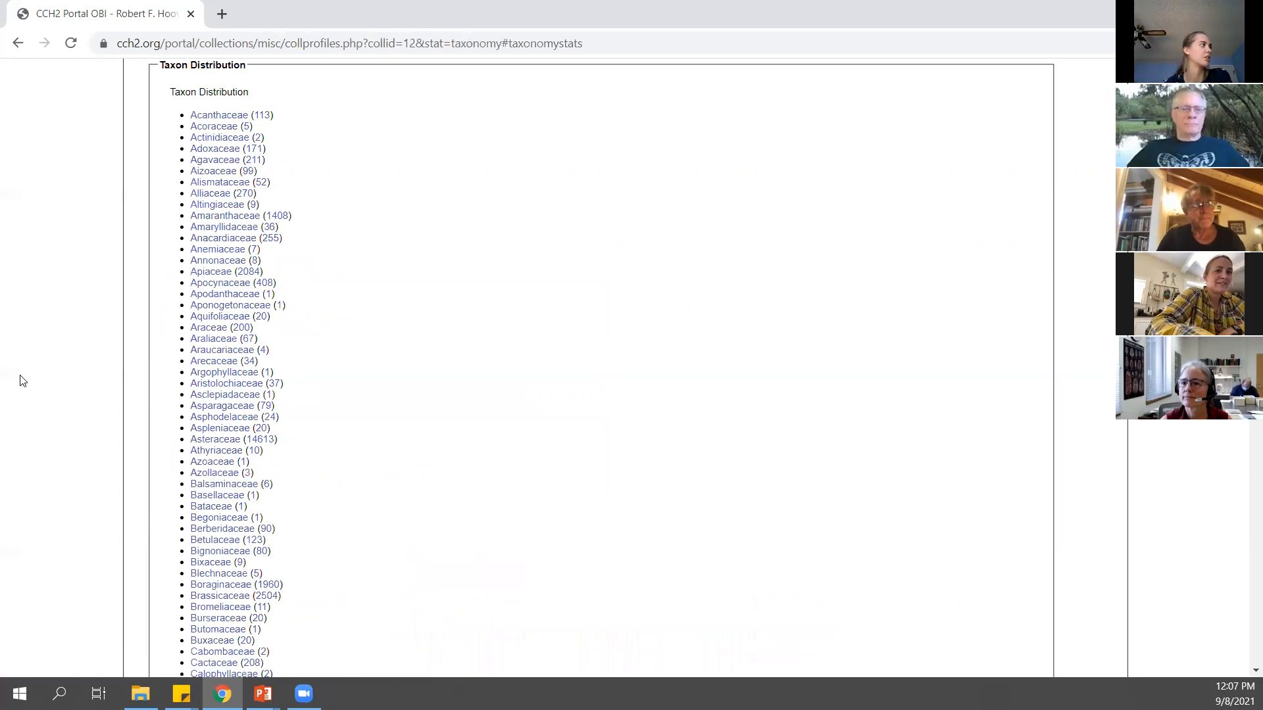
click(220, 182)
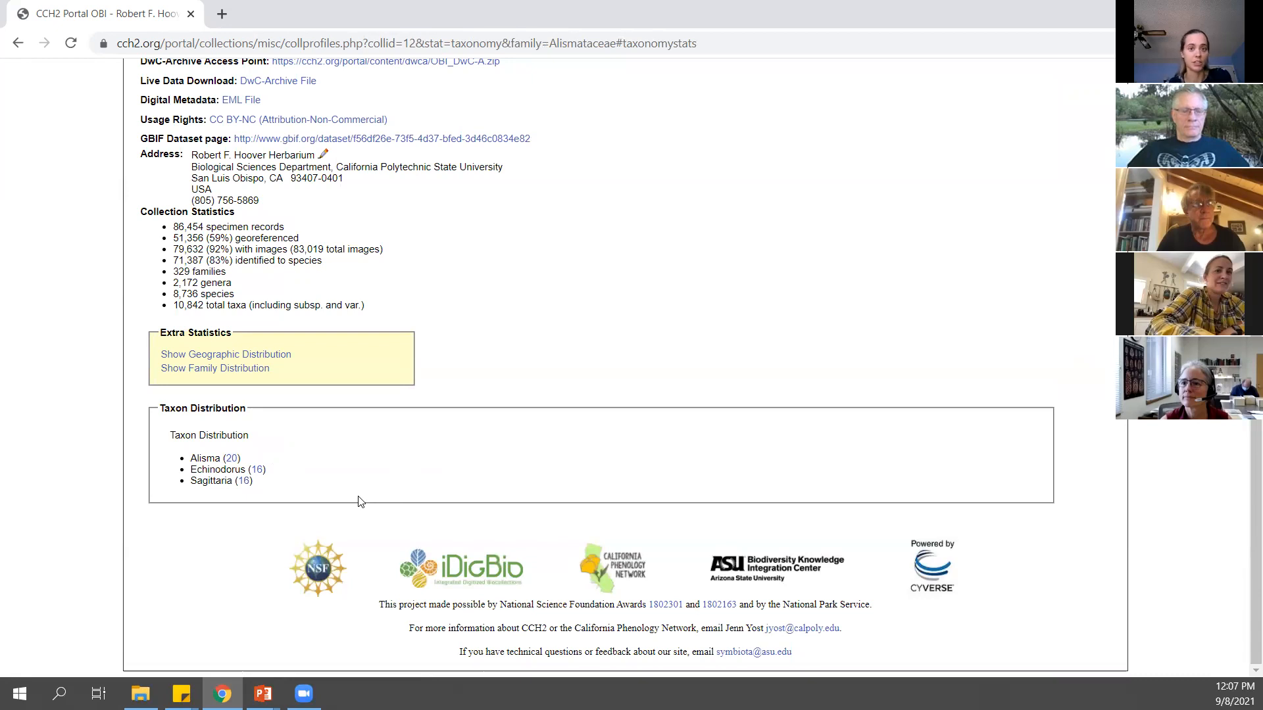
click(18, 44)
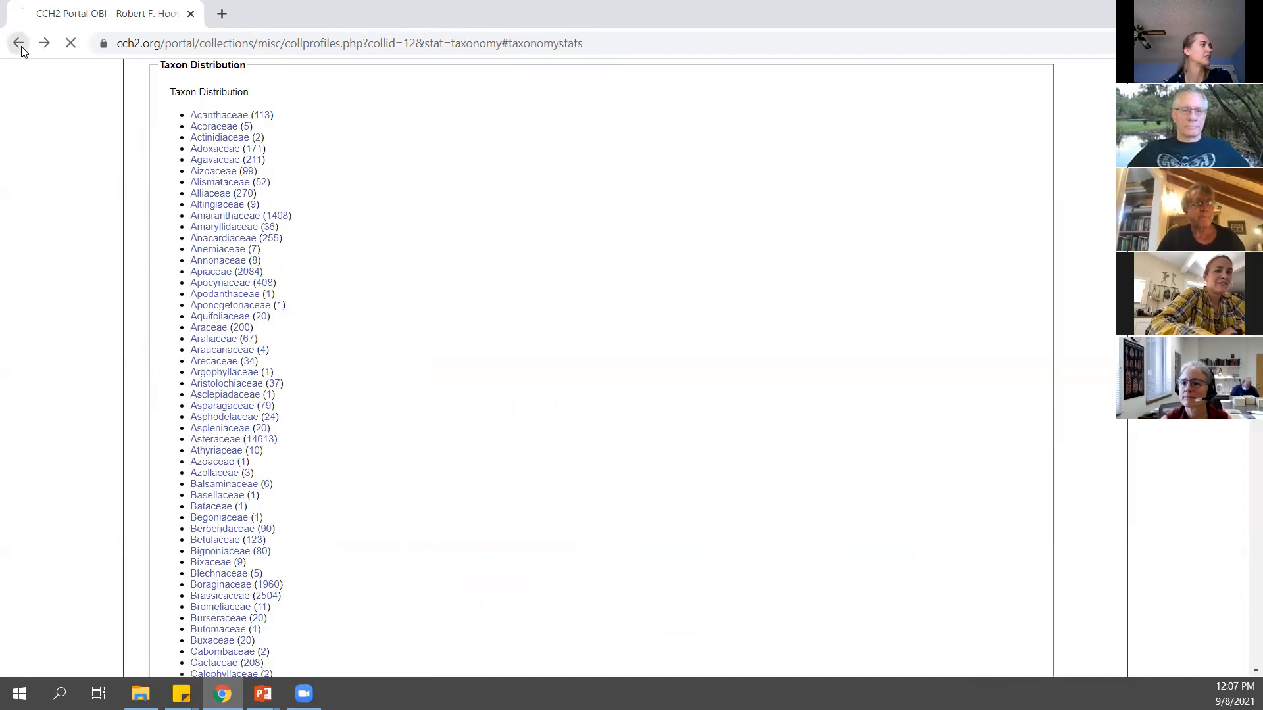
click(19, 43)
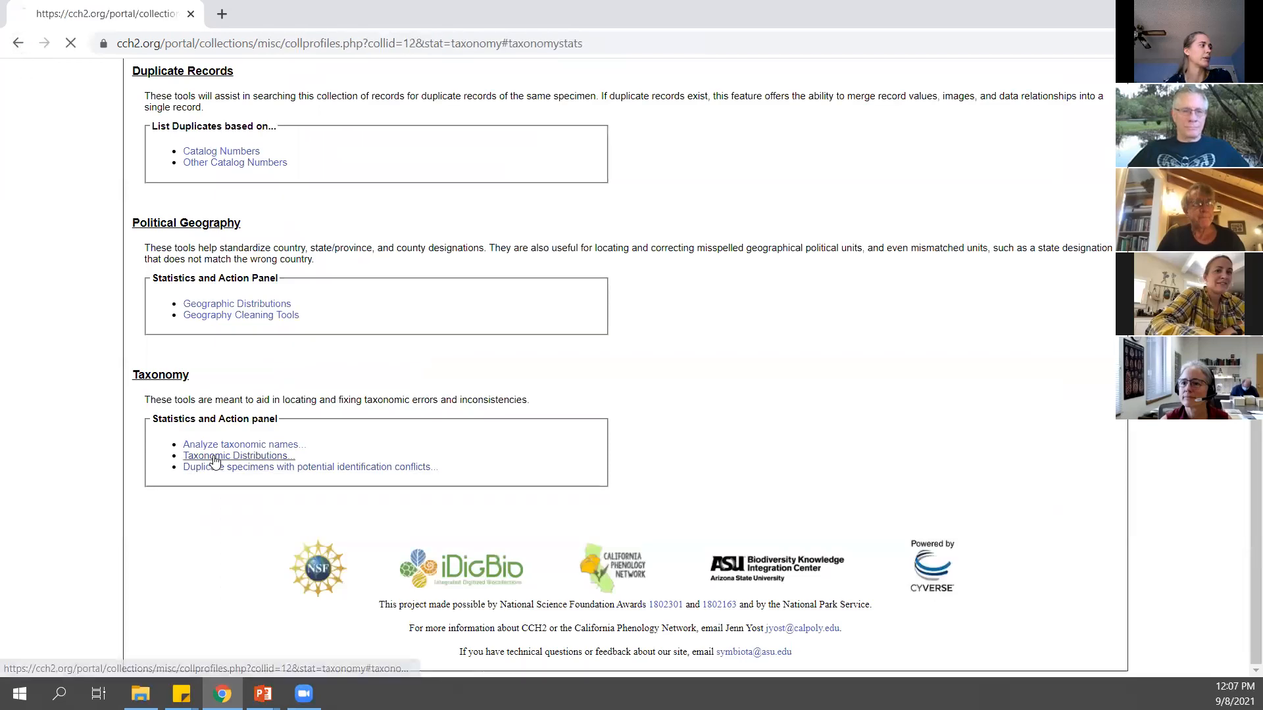
Examine the full family list in the taxonomic distributions down to Zygophyllaceae, and return to the data cleaning module
click(219, 452)
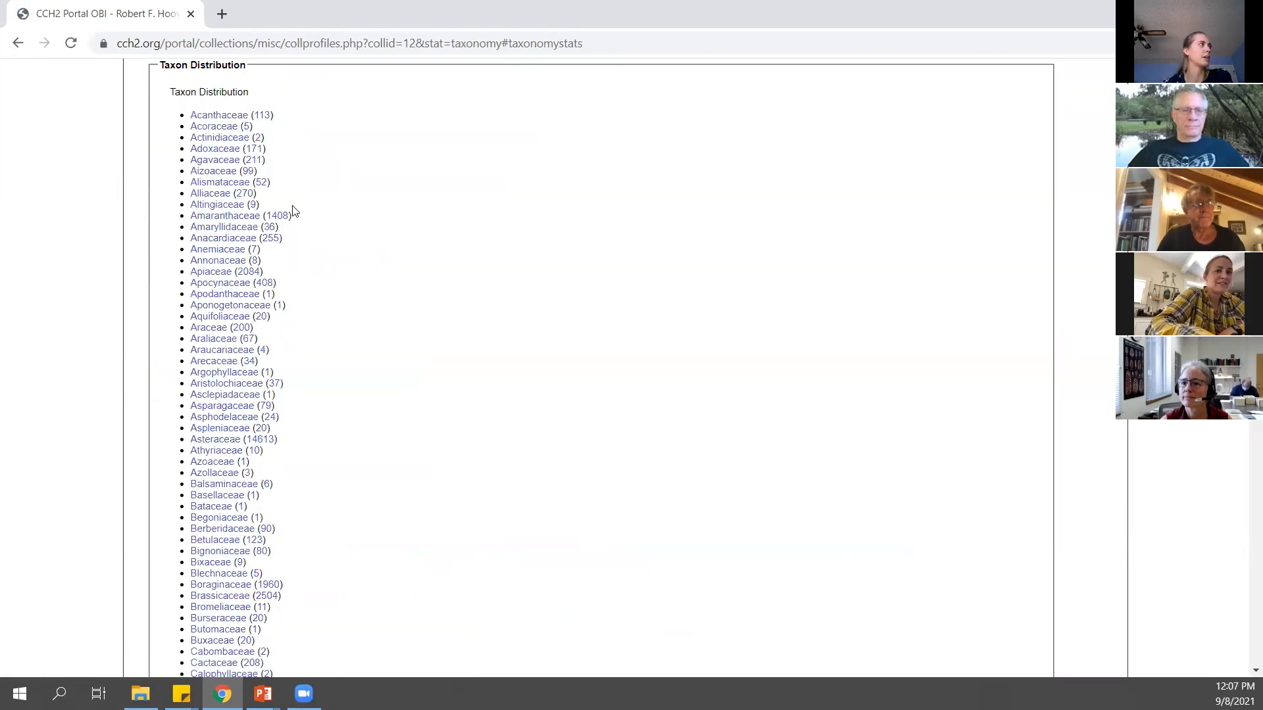
scroll(313, 138, down, 6)
scroll(313, 138, down, 20)
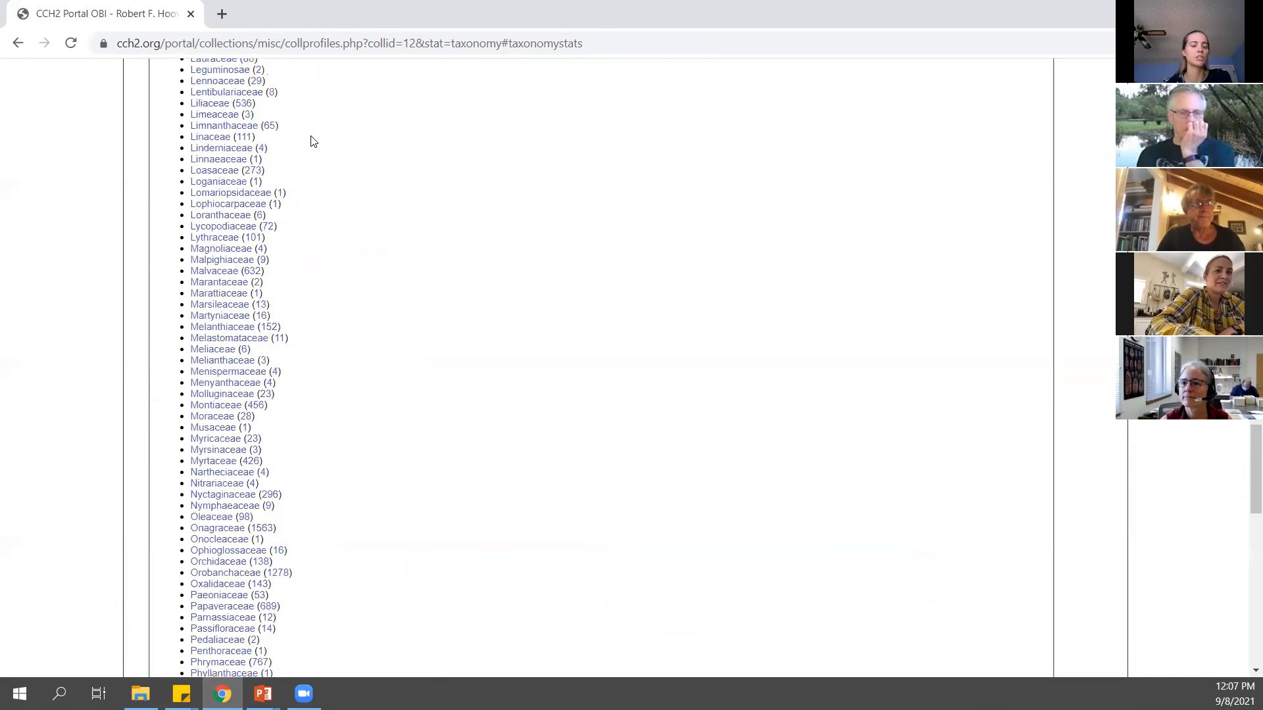
scroll(313, 142, down, 10)
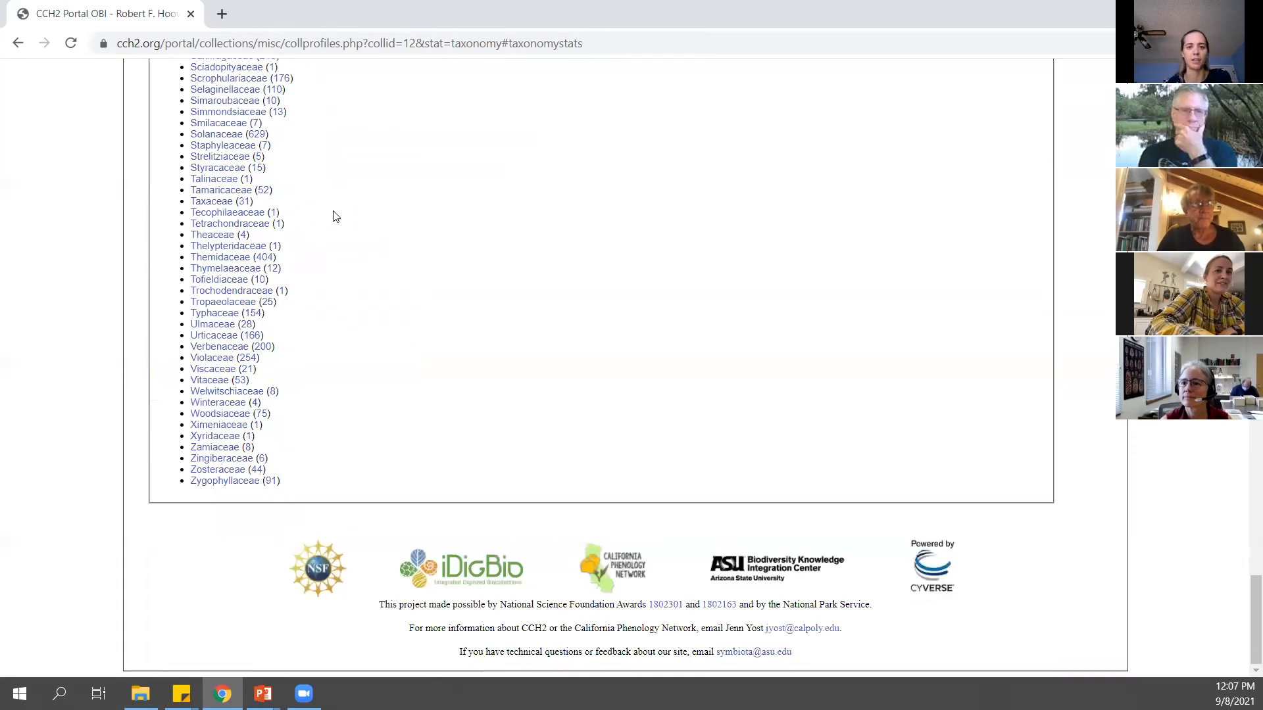
scroll(332, 211, up, 1)
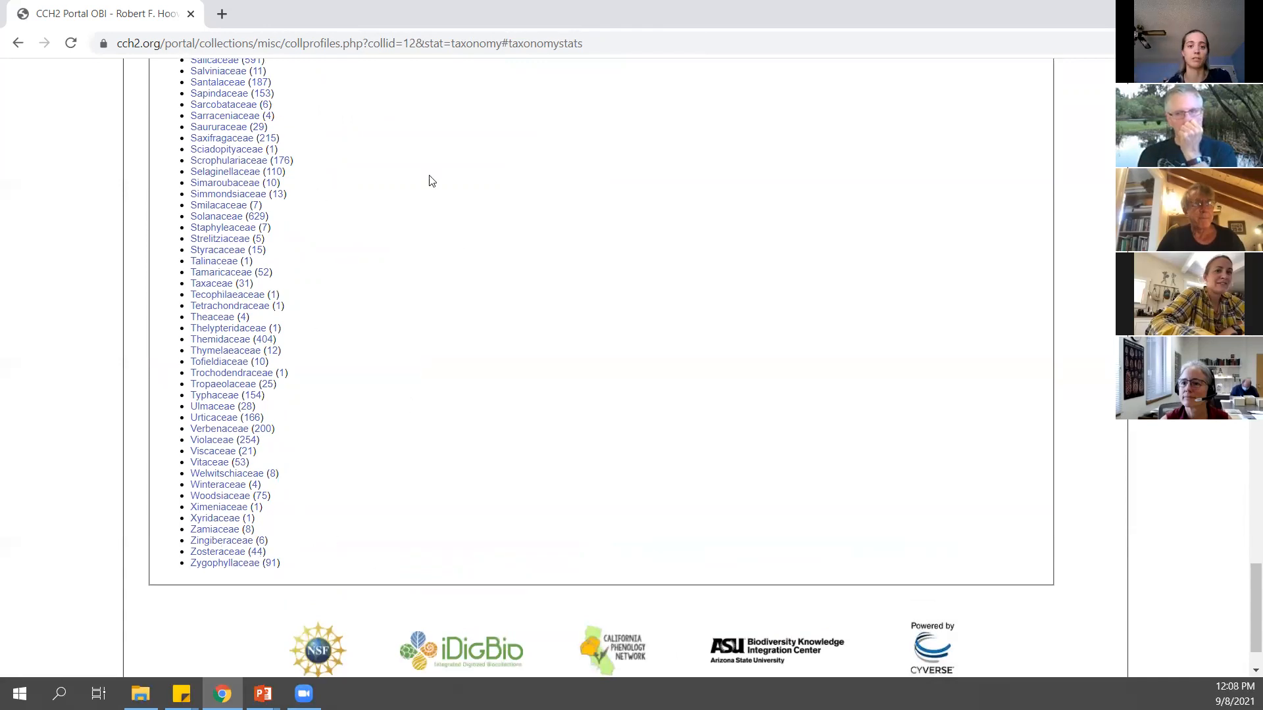
click(18, 43)
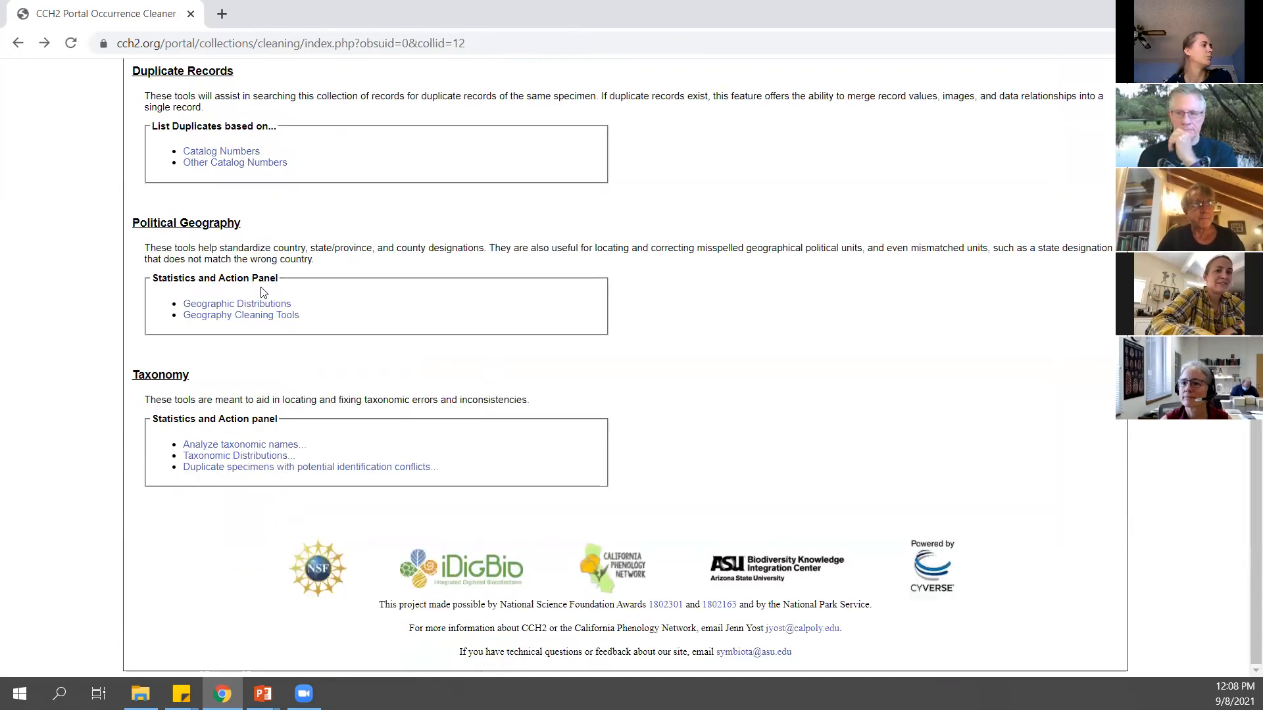
Open the taxonomic name analysis tool and check the specimens and scientific names not indexed to the thesaurus
click(206, 444)
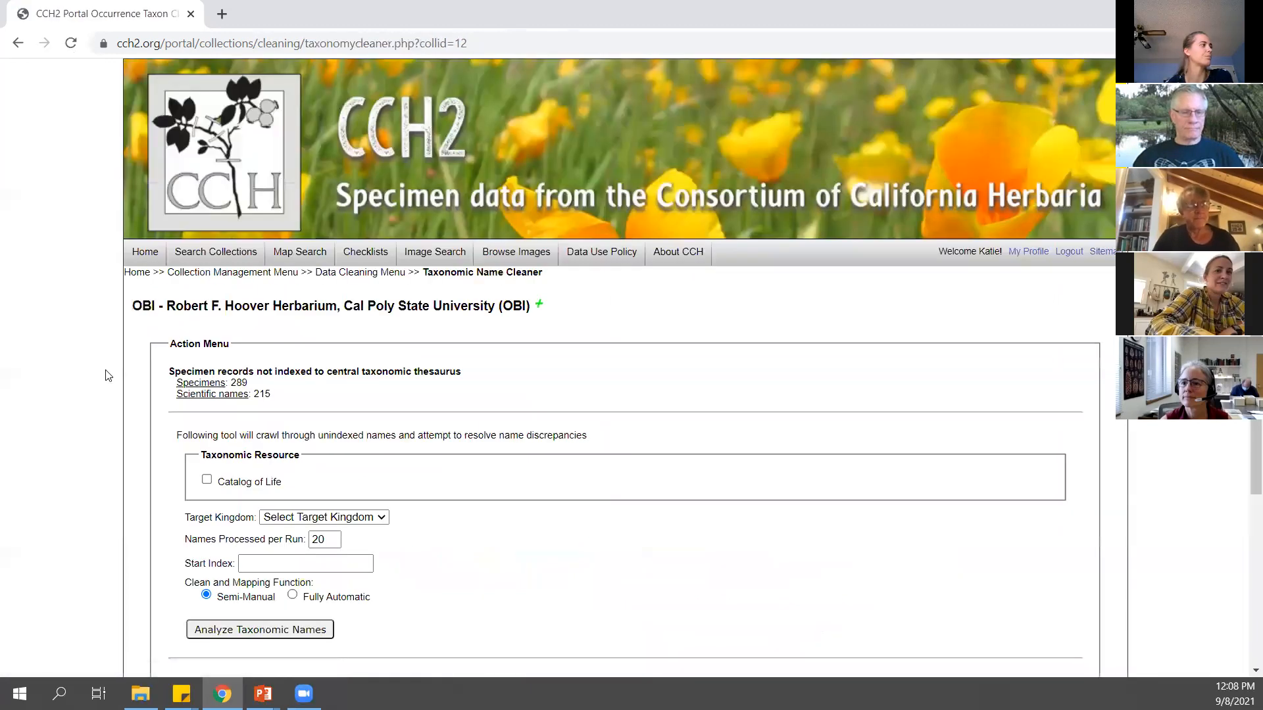
scroll(146, 330, down, 1)
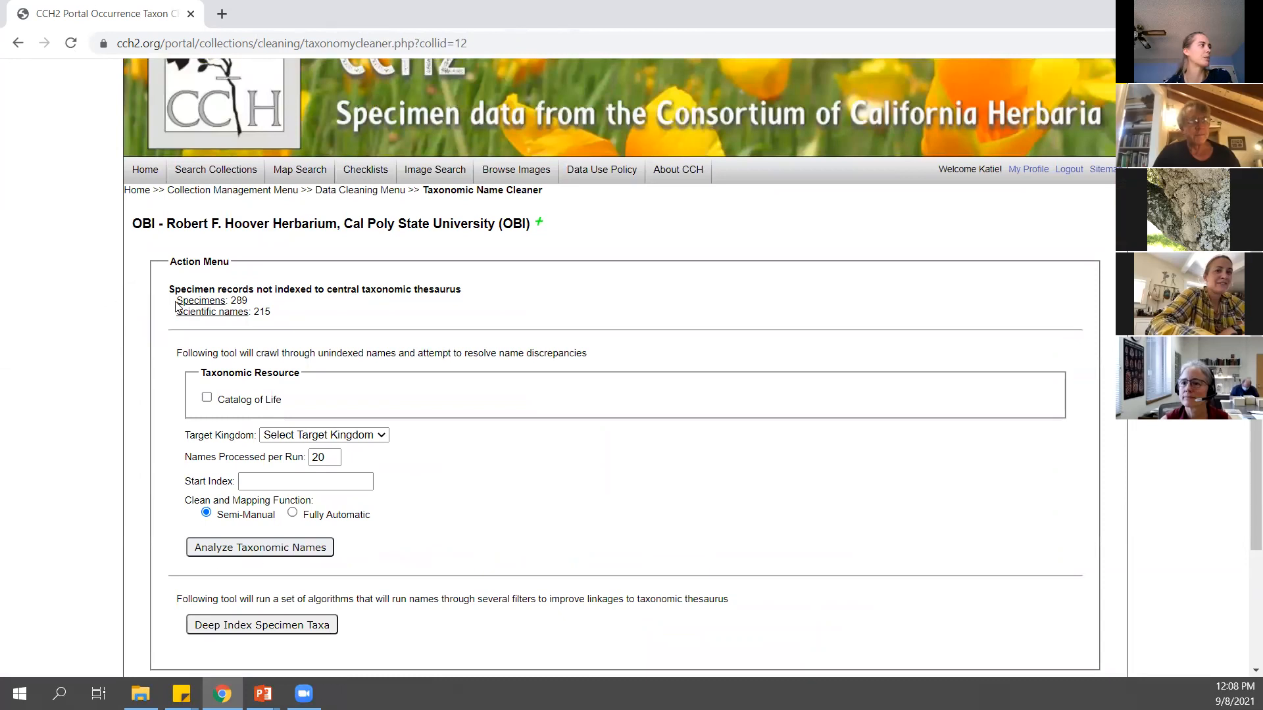
drag(179, 303, 248, 302)
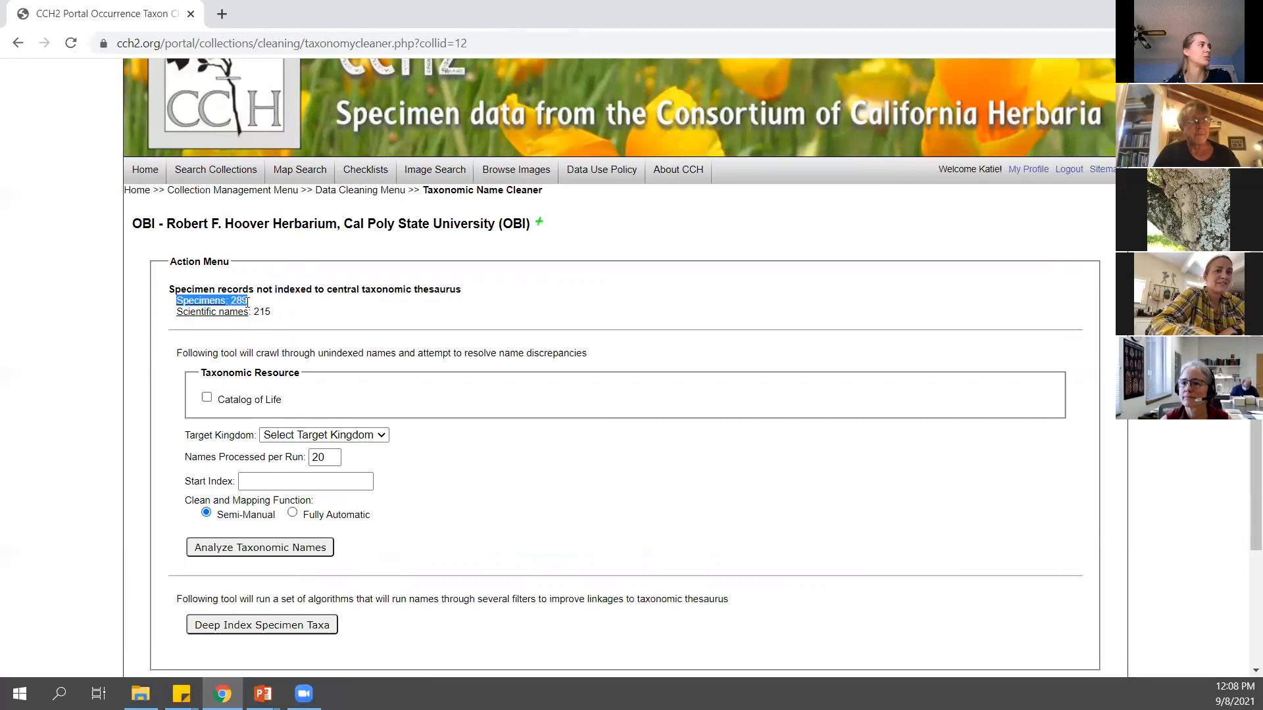
click(300, 307)
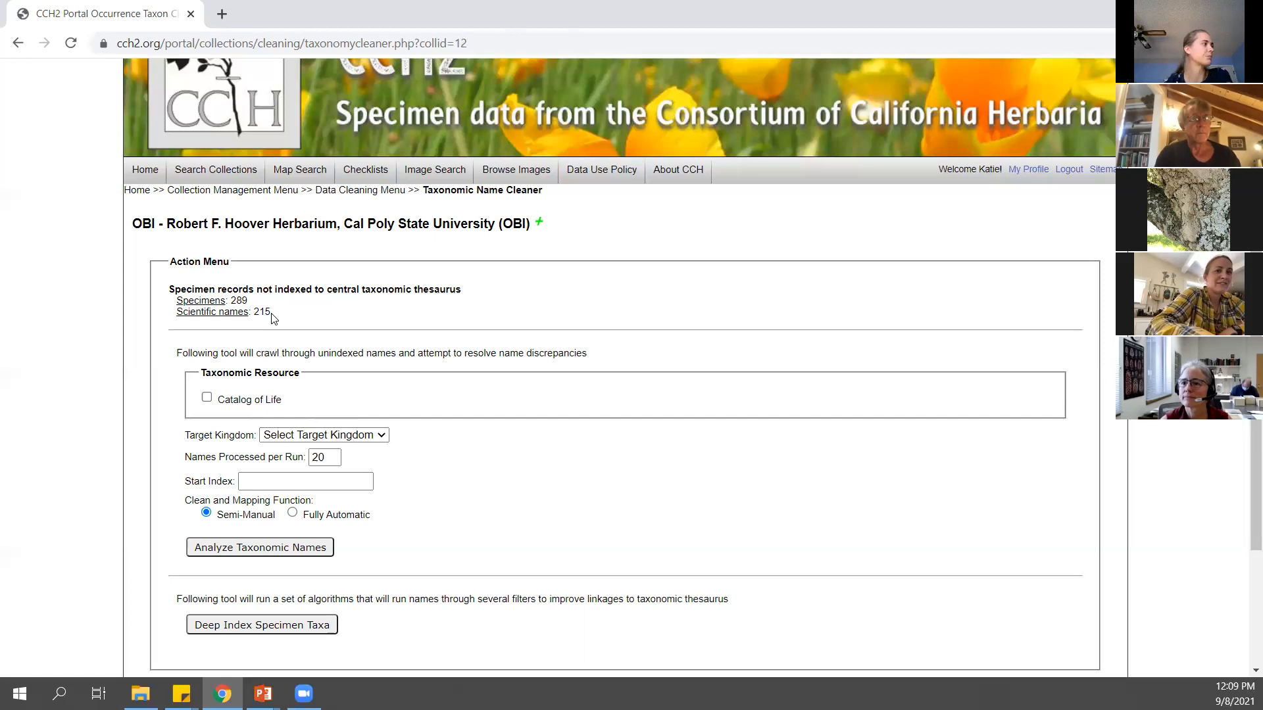
scroll(289, 366, down, 1)
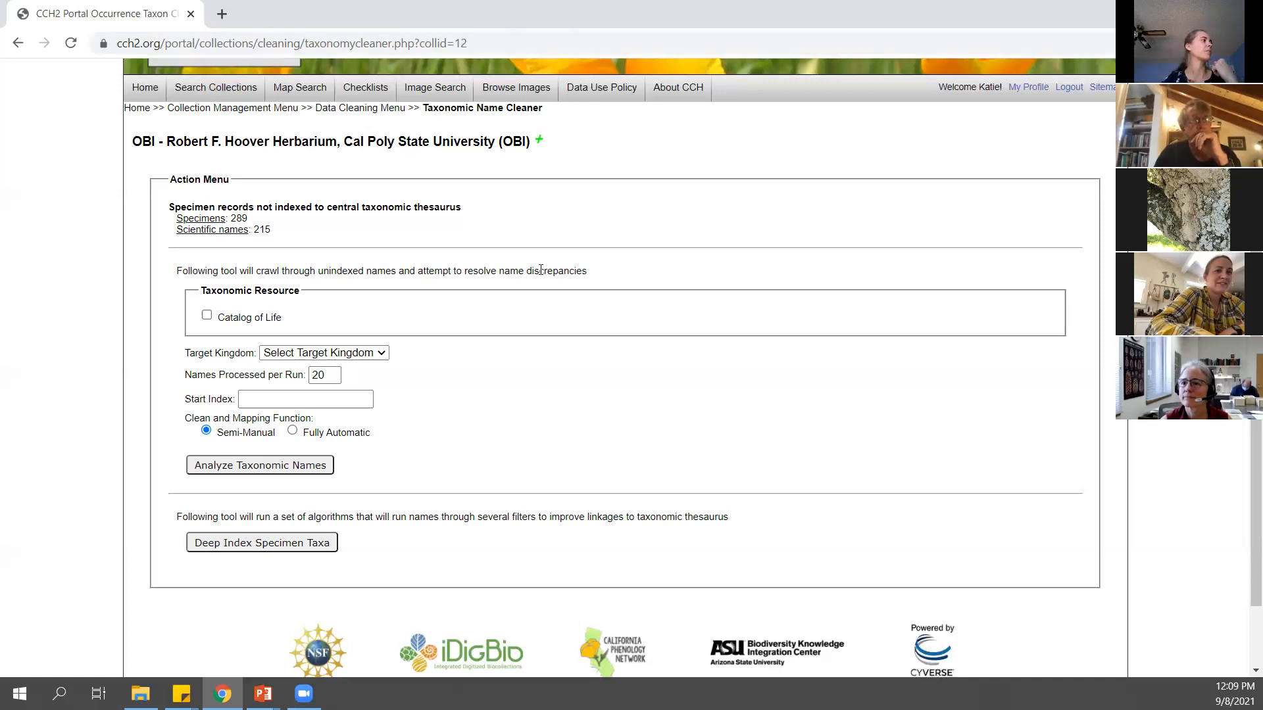
Enable Catalog of Life as the taxonomic resource and set the target kingdom to Plantae
click(207, 317)
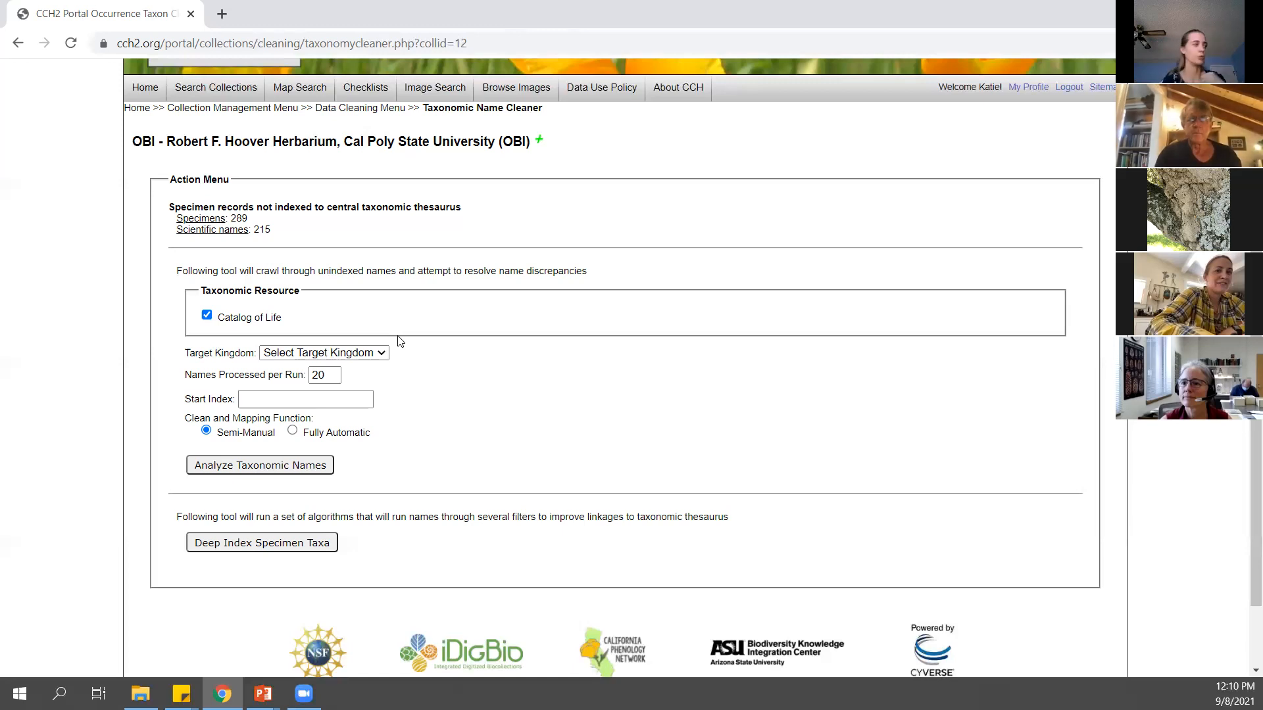
click(281, 355)
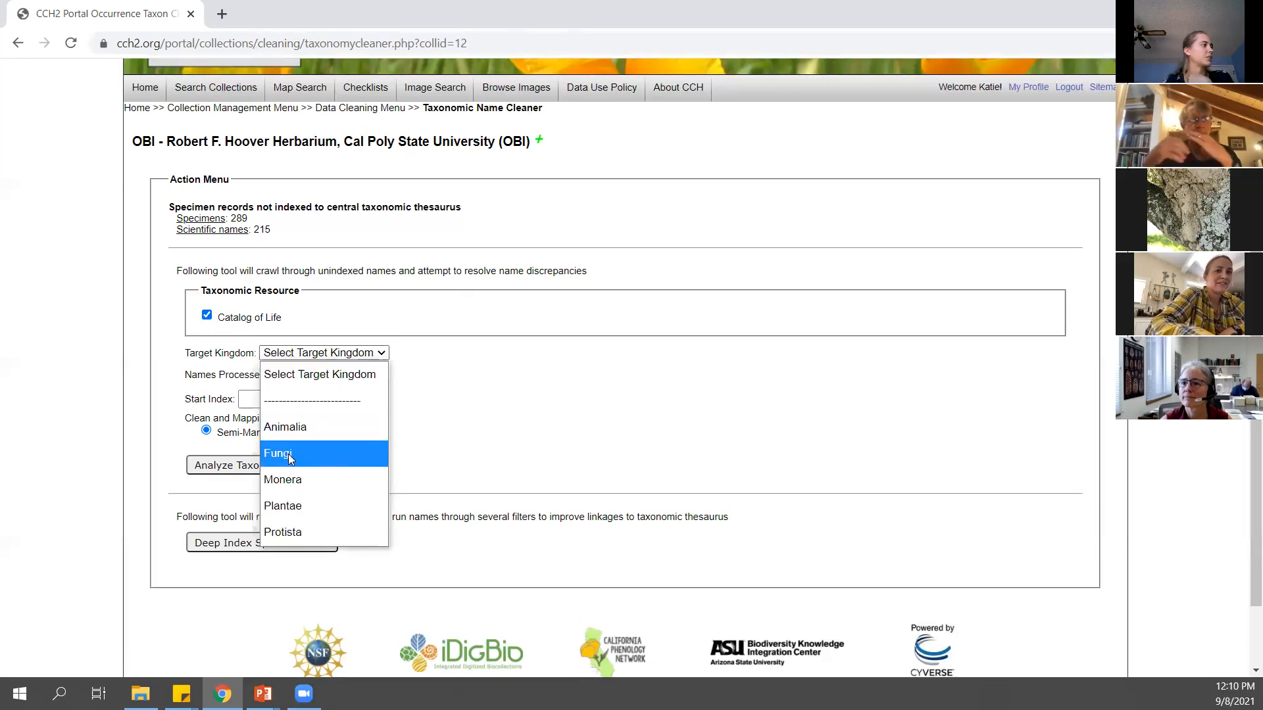
click(289, 505)
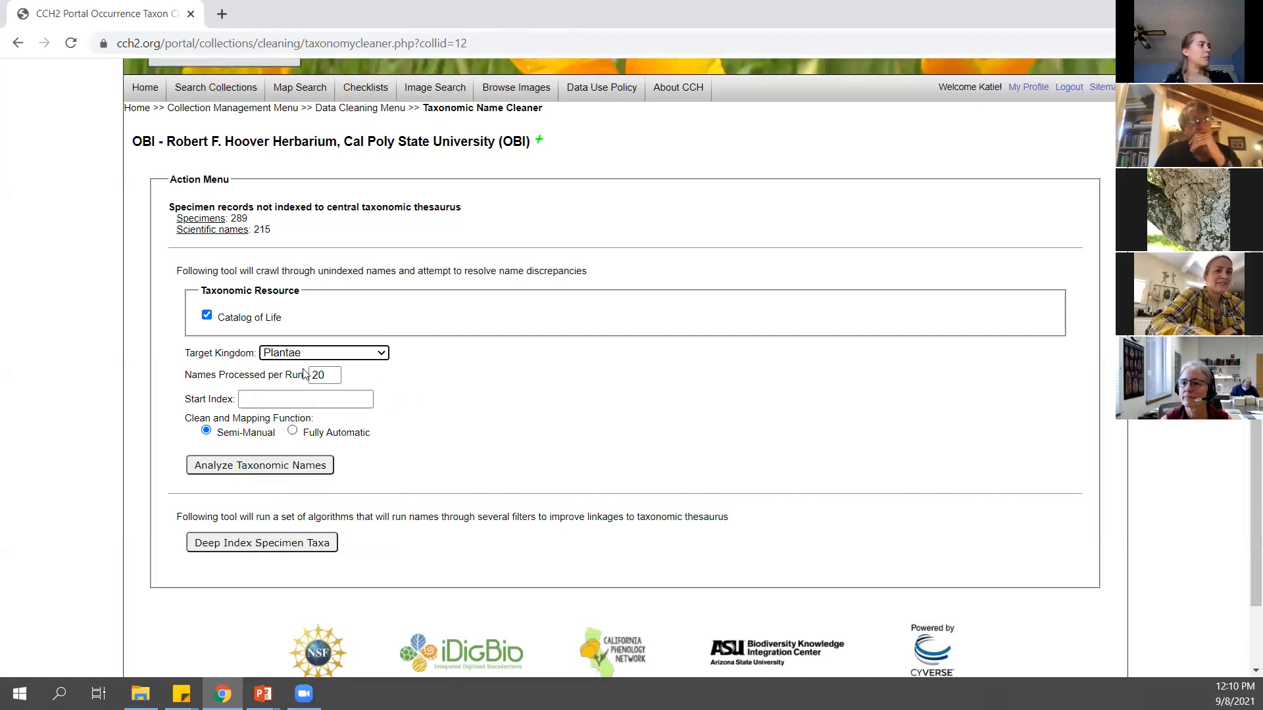
Set the number of names processed per run to 10
drag(184, 374, 302, 379)
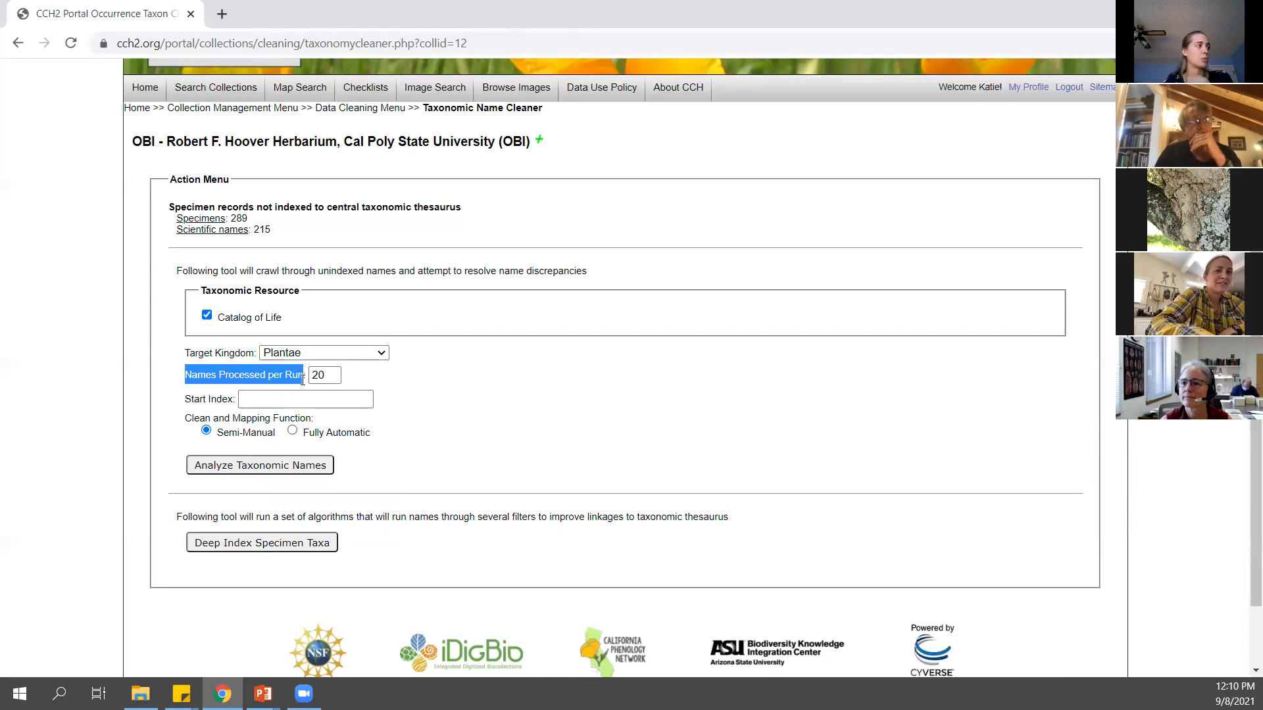
click(335, 374)
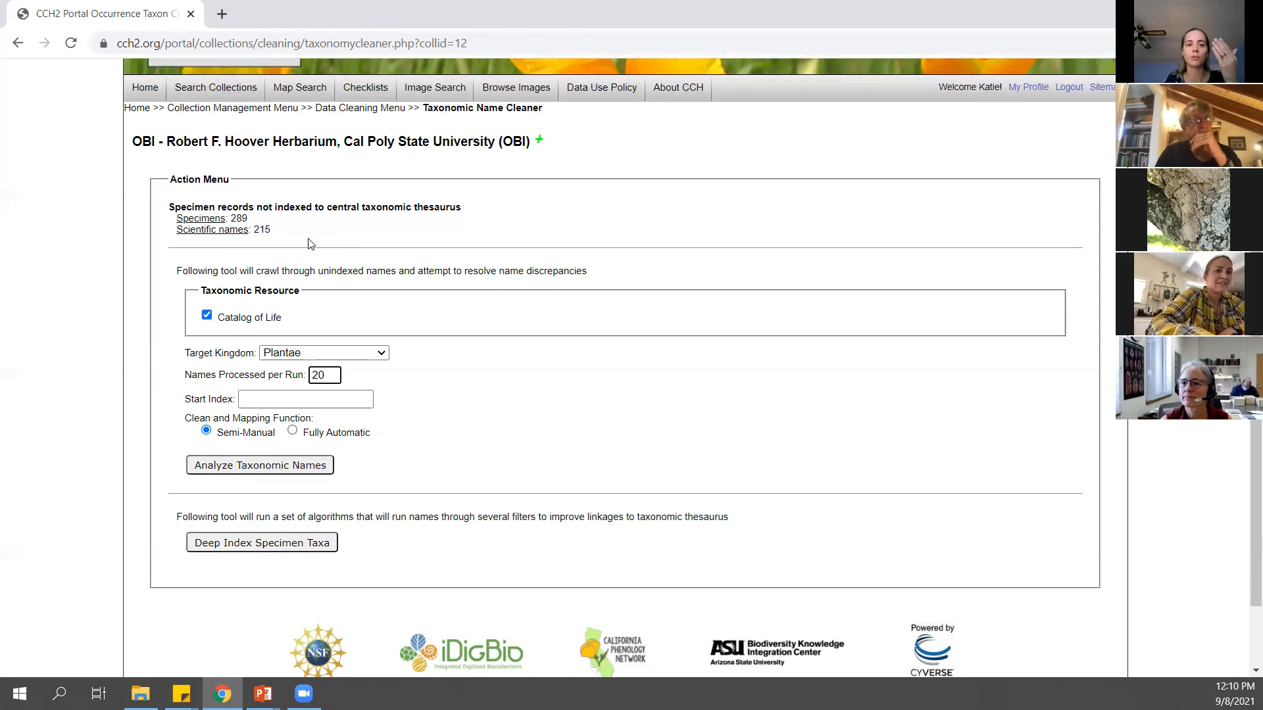
double_click(330, 376)
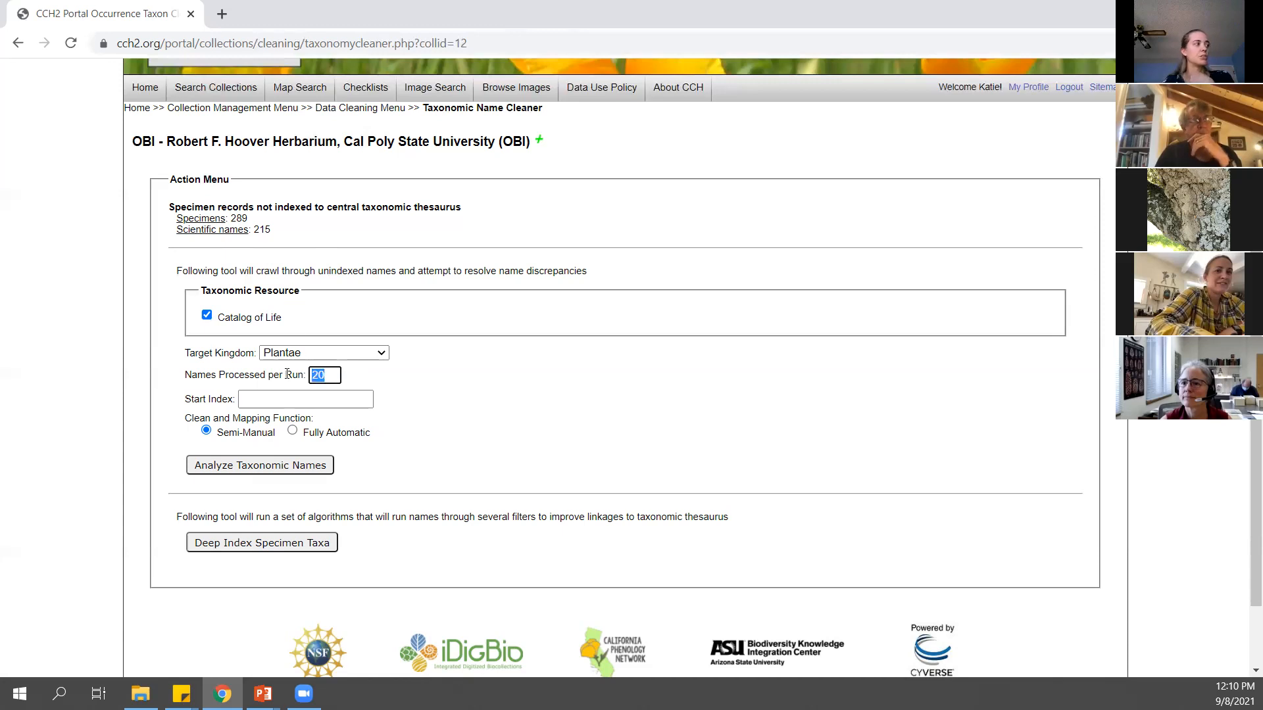
text(10)
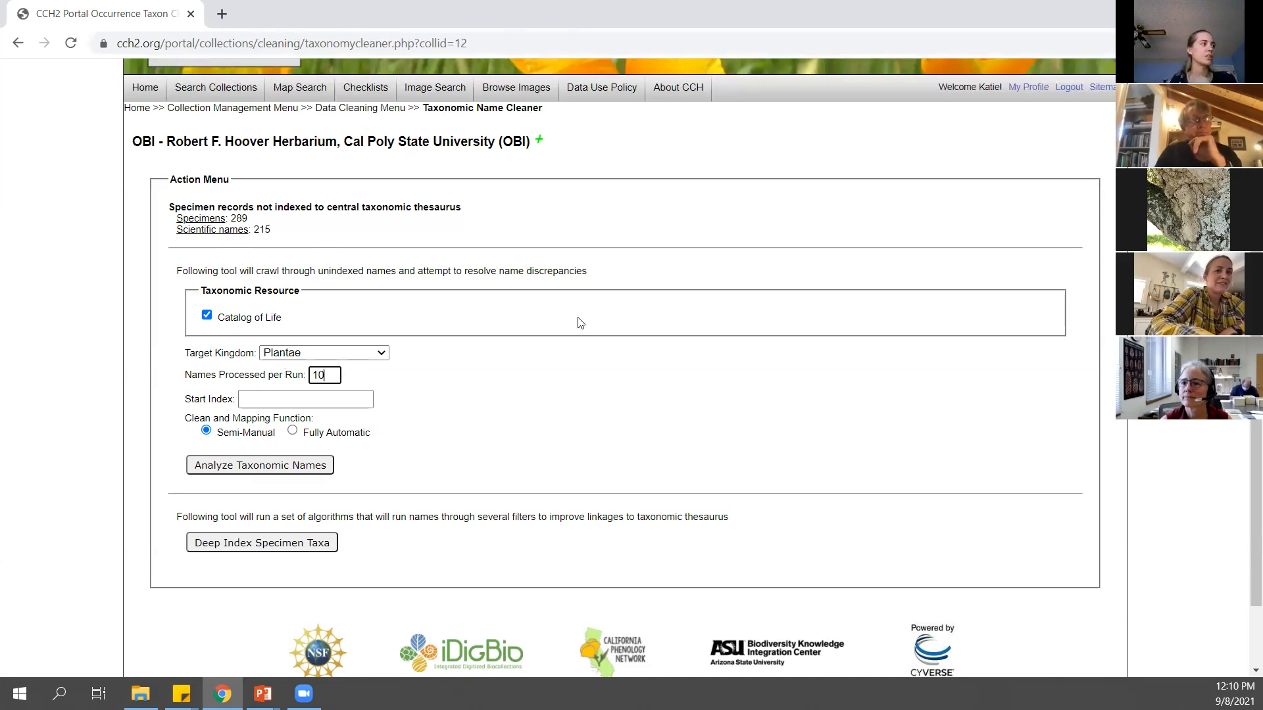
Set the start index to M so the name analysis begins at that letter
click(331, 403)
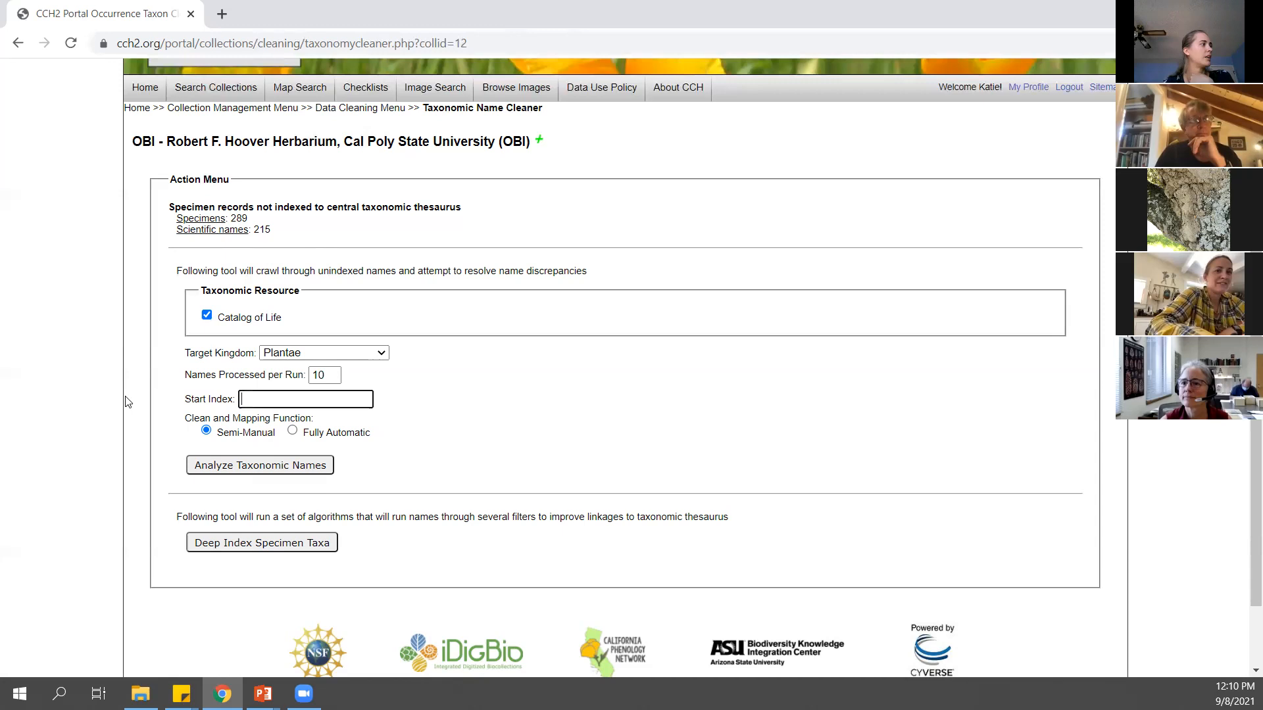
drag(184, 400, 232, 403)
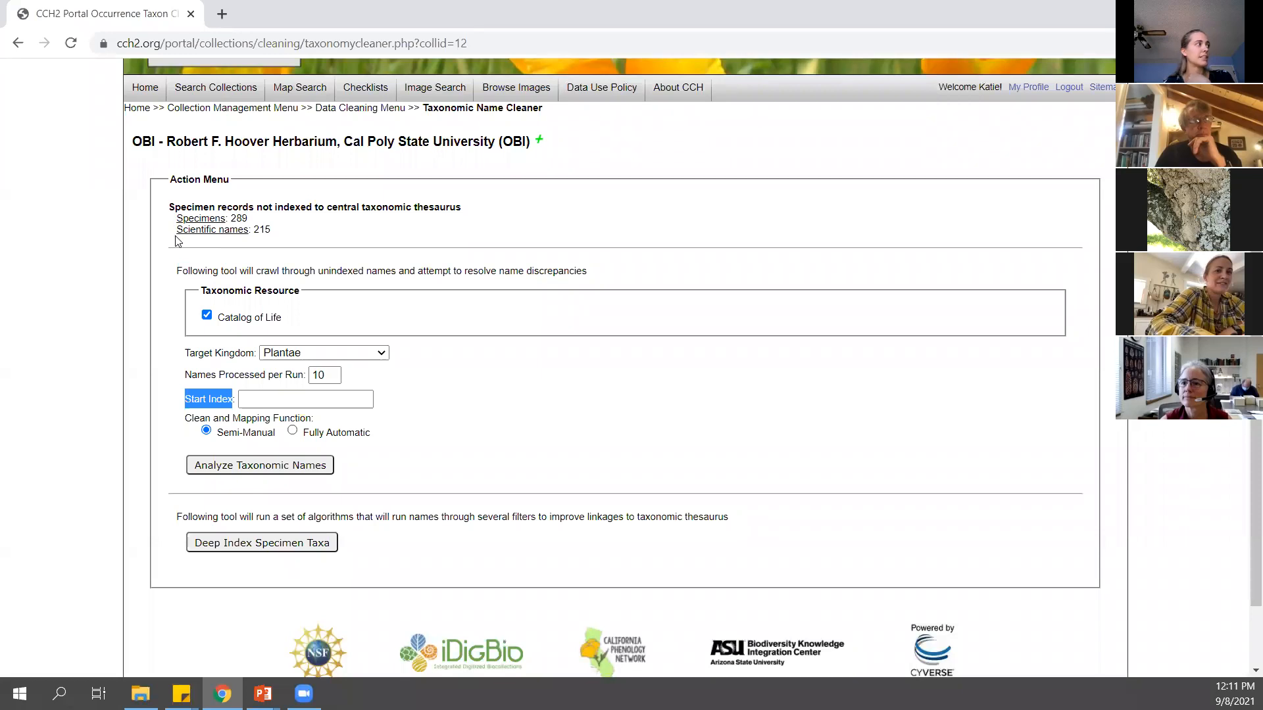
drag(176, 228, 275, 237)
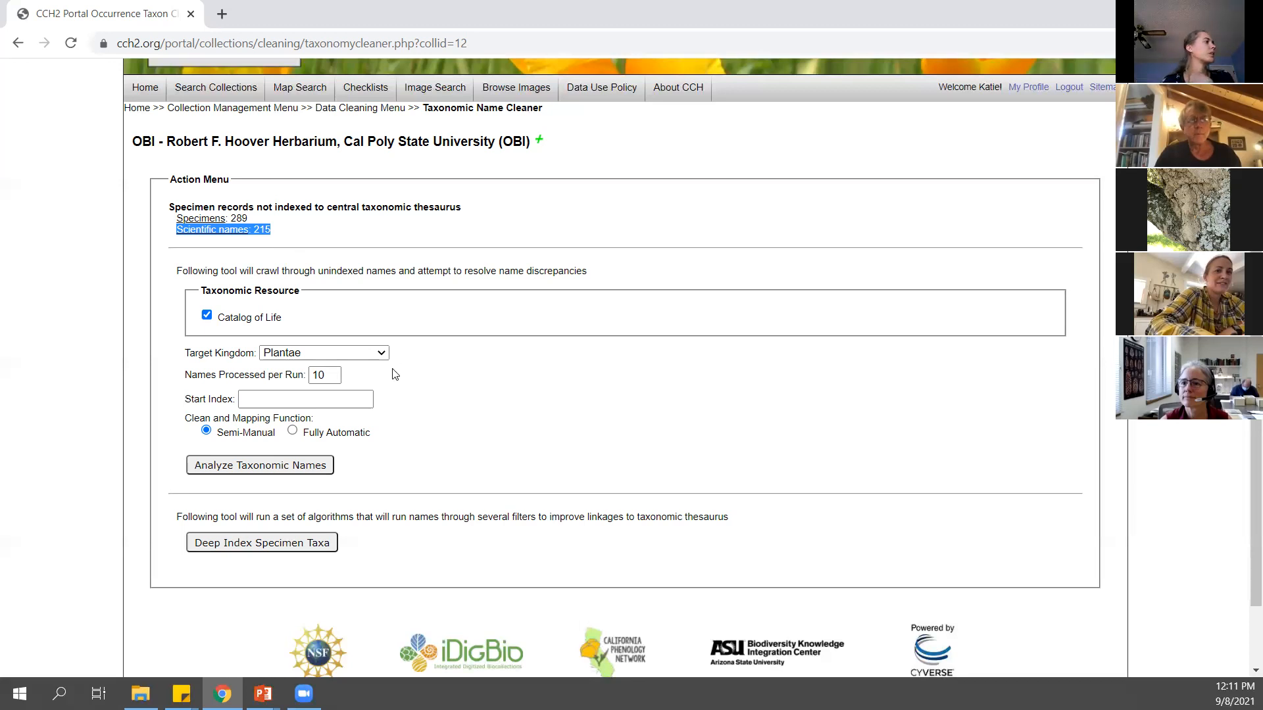
click(259, 402)
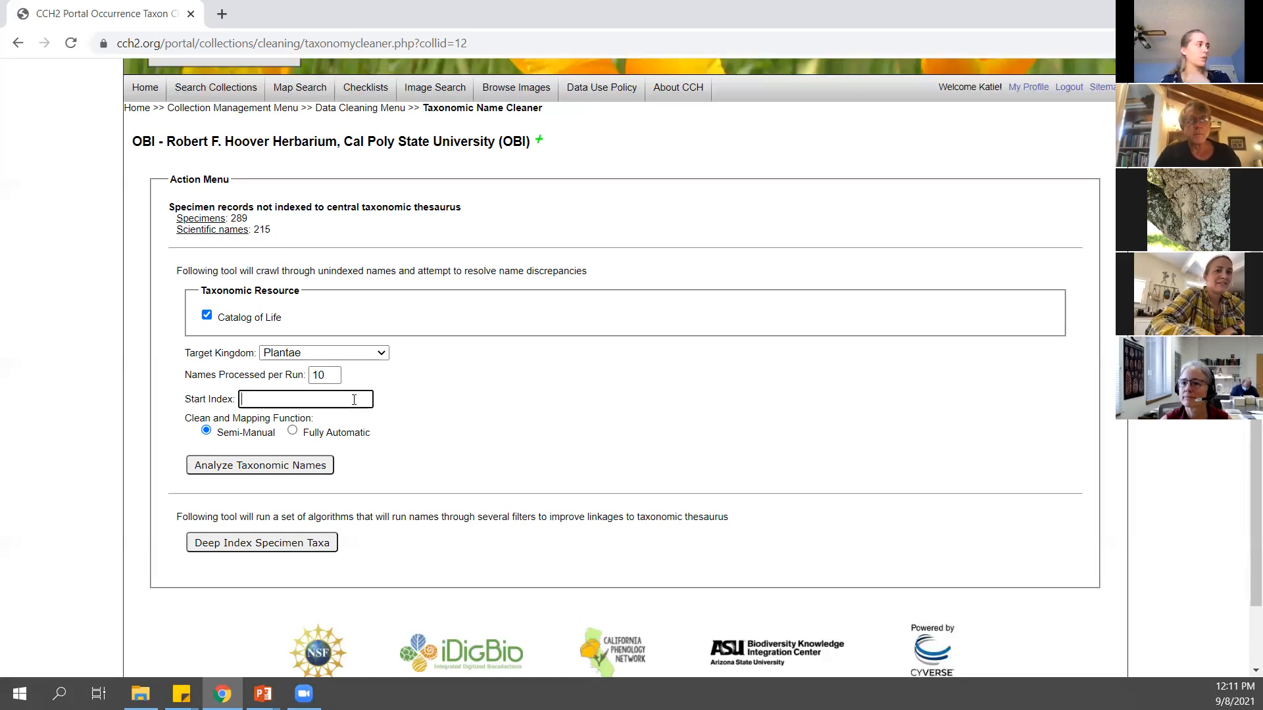
text(M)
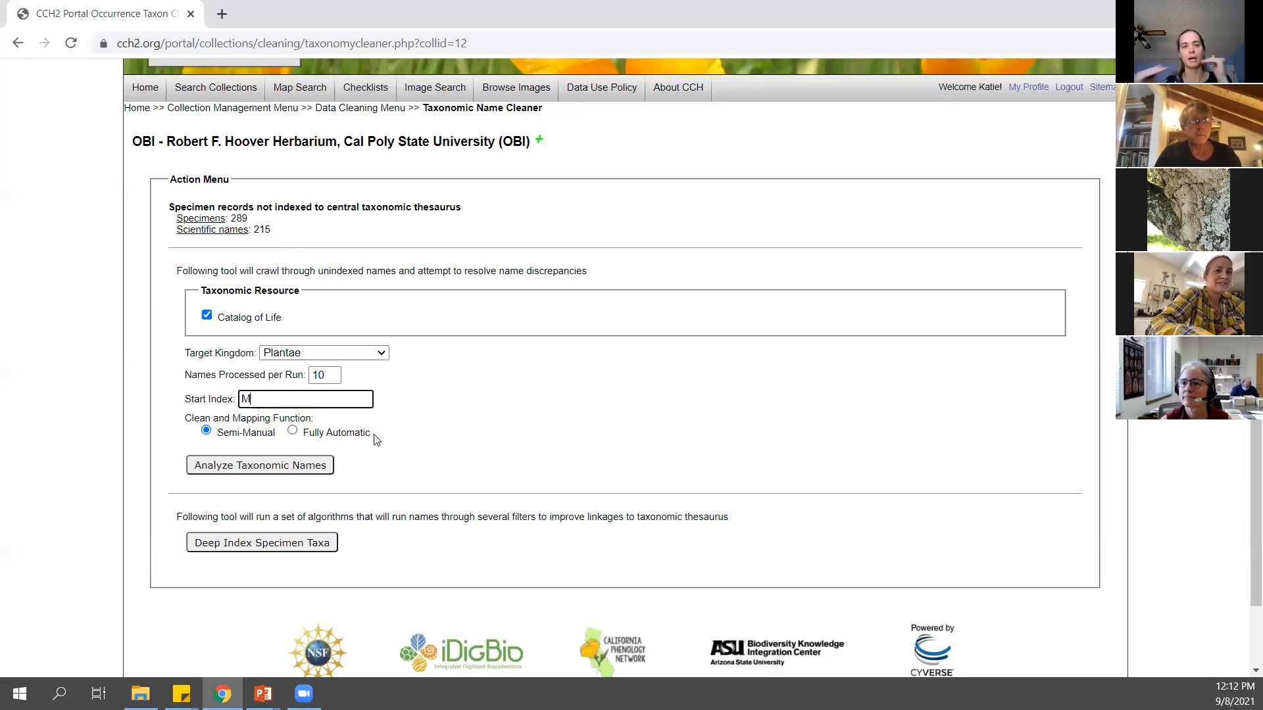
Run the semi-manual taxonomic name analysis and review the suggested matches for each unresolved name
click(218, 472)
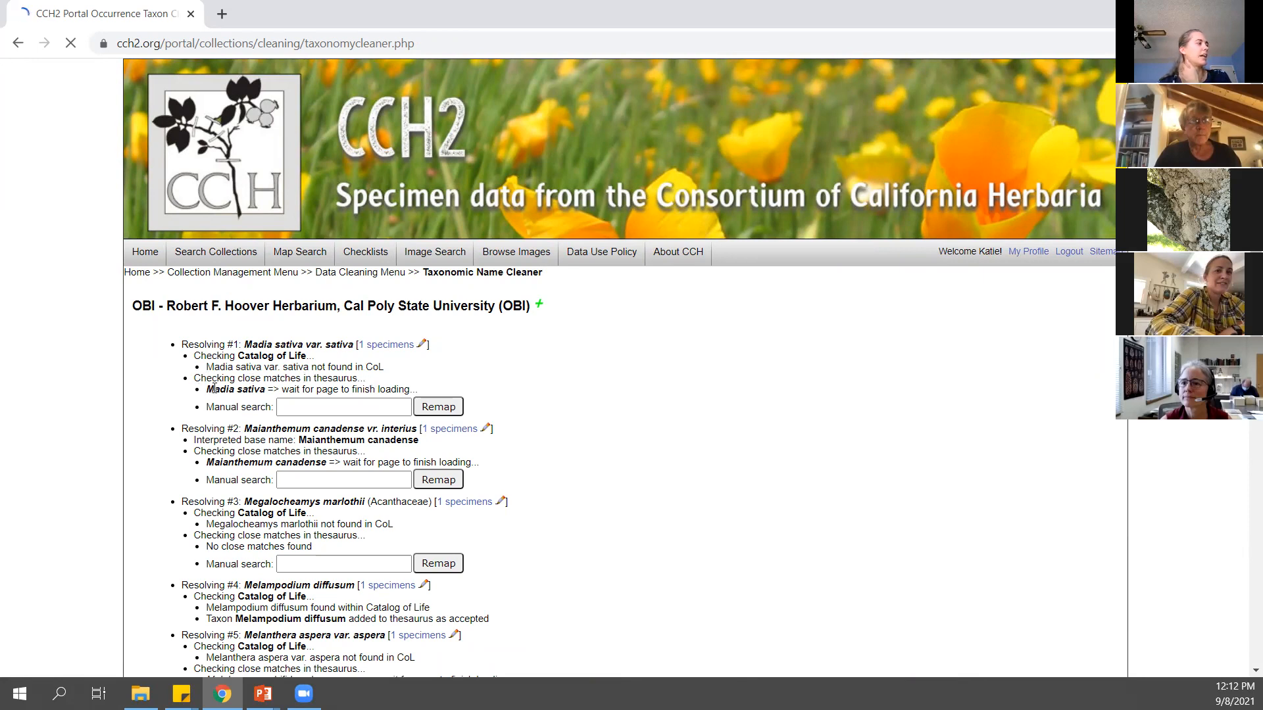
scroll(280, 306, down, 1)
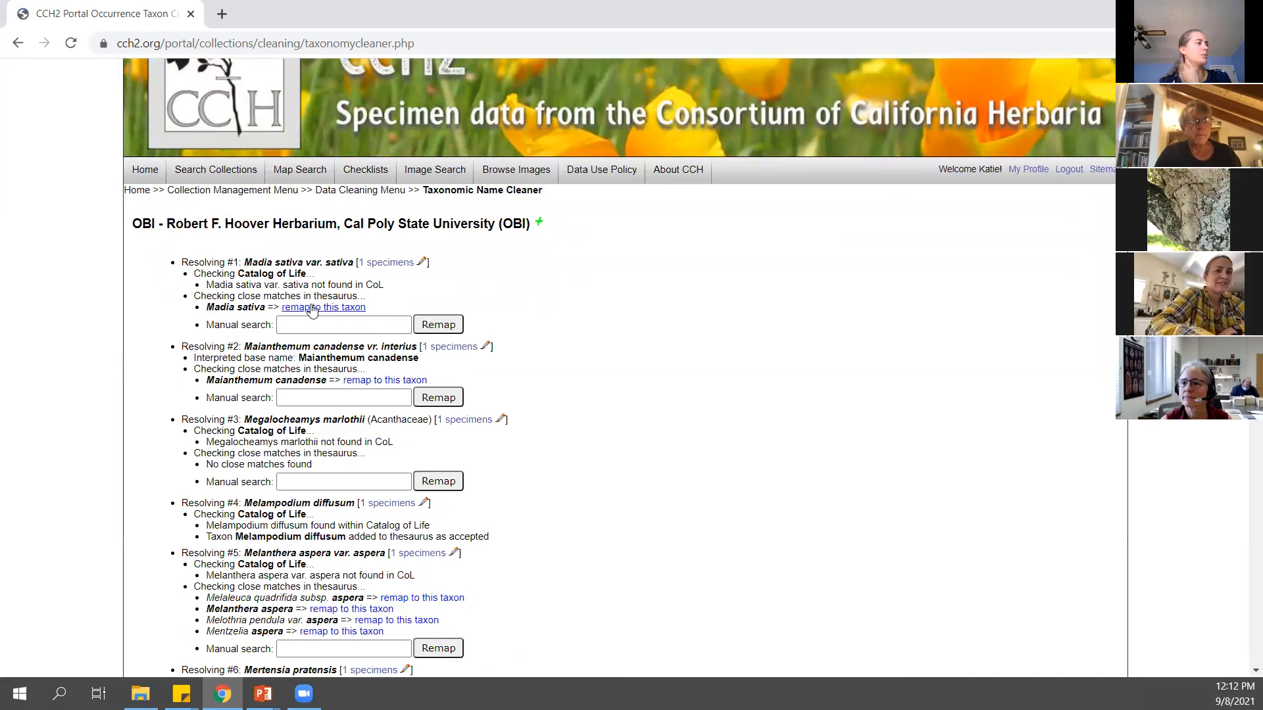
scroll(419, 336, down, 4)
scroll(419, 336, down, 10)
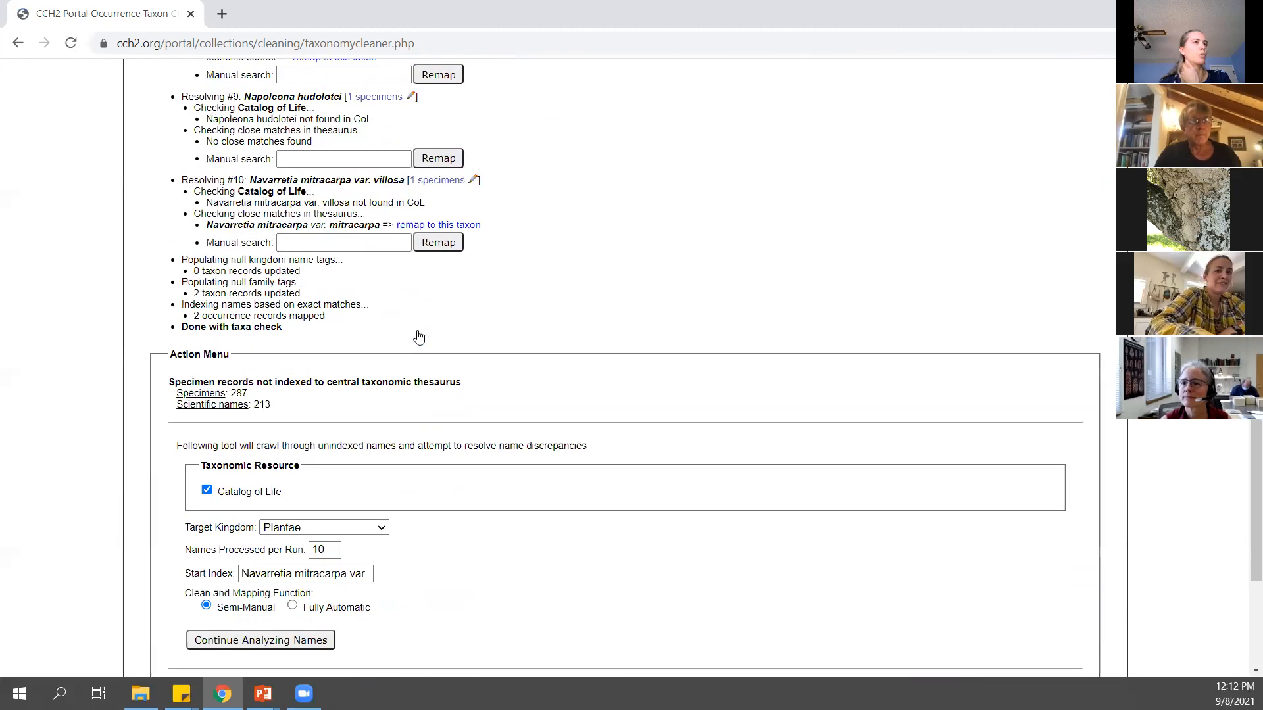
scroll(419, 336, up, 8)
scroll(420, 336, down, 3)
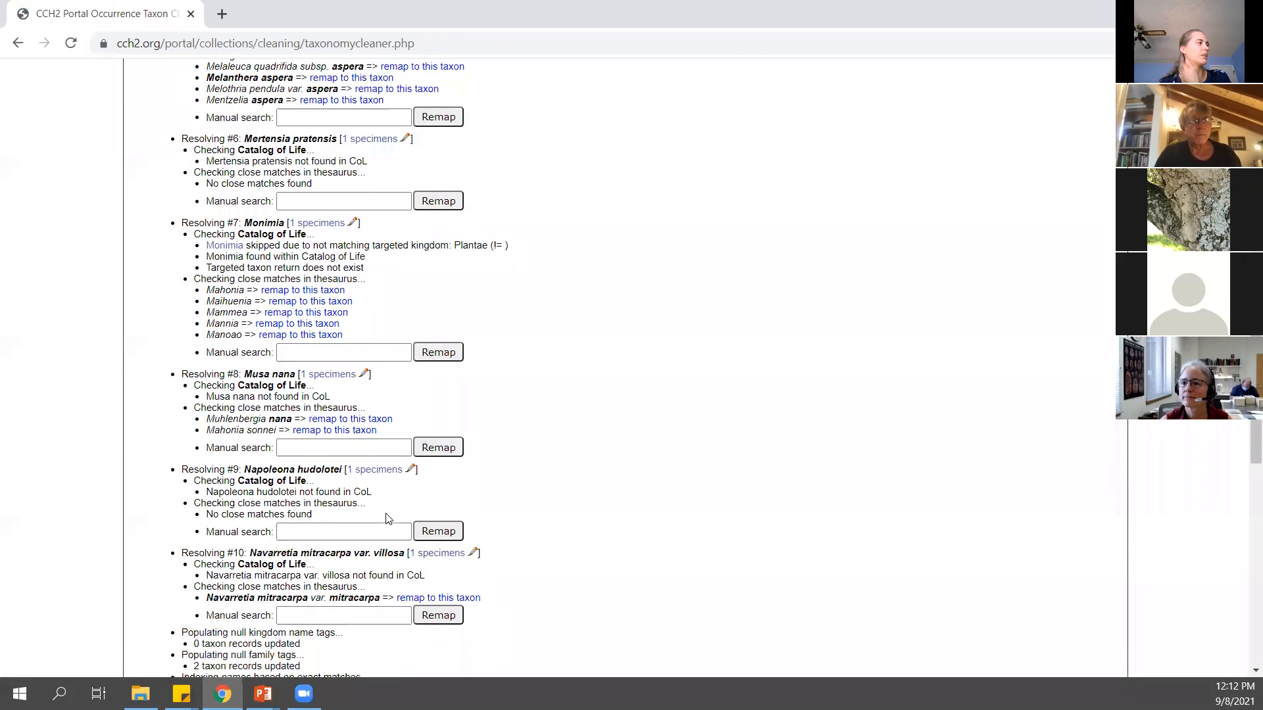
Examine the first result, comparing Madia sativa var. sativa with the close match suggested from the thesaurus
scroll(419, 337, up, 11)
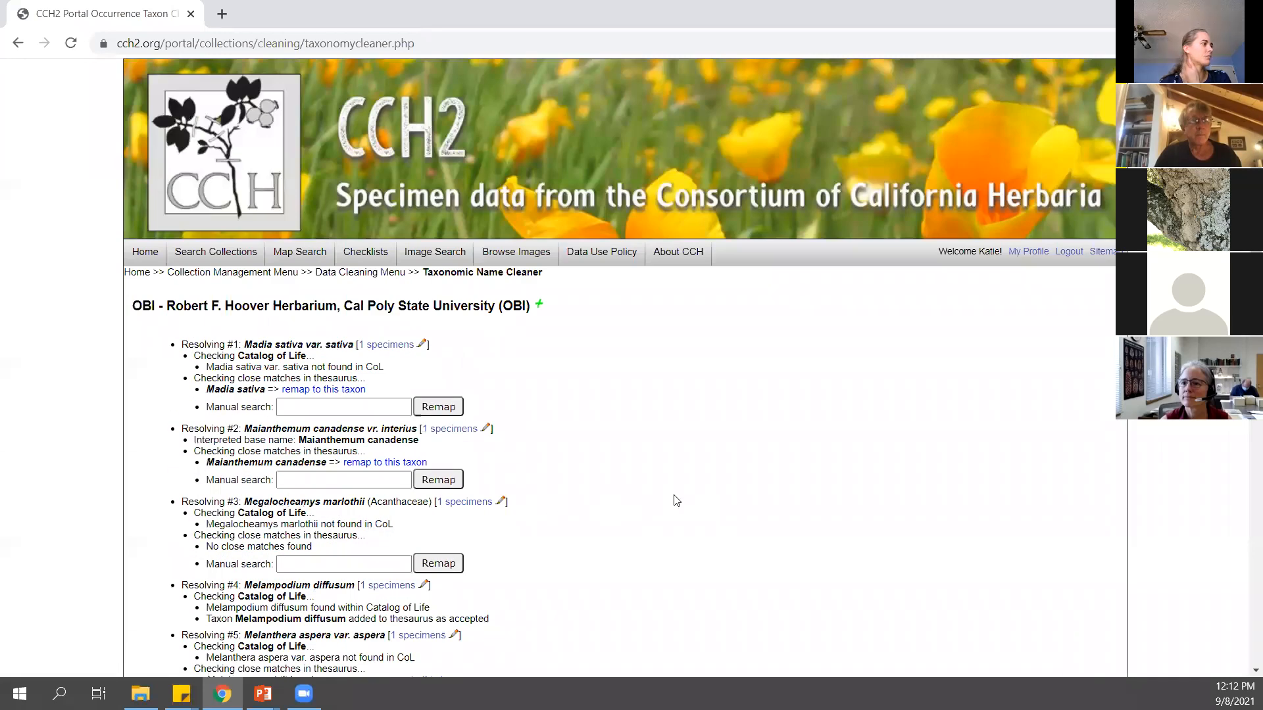
scroll(674, 502, down, 1)
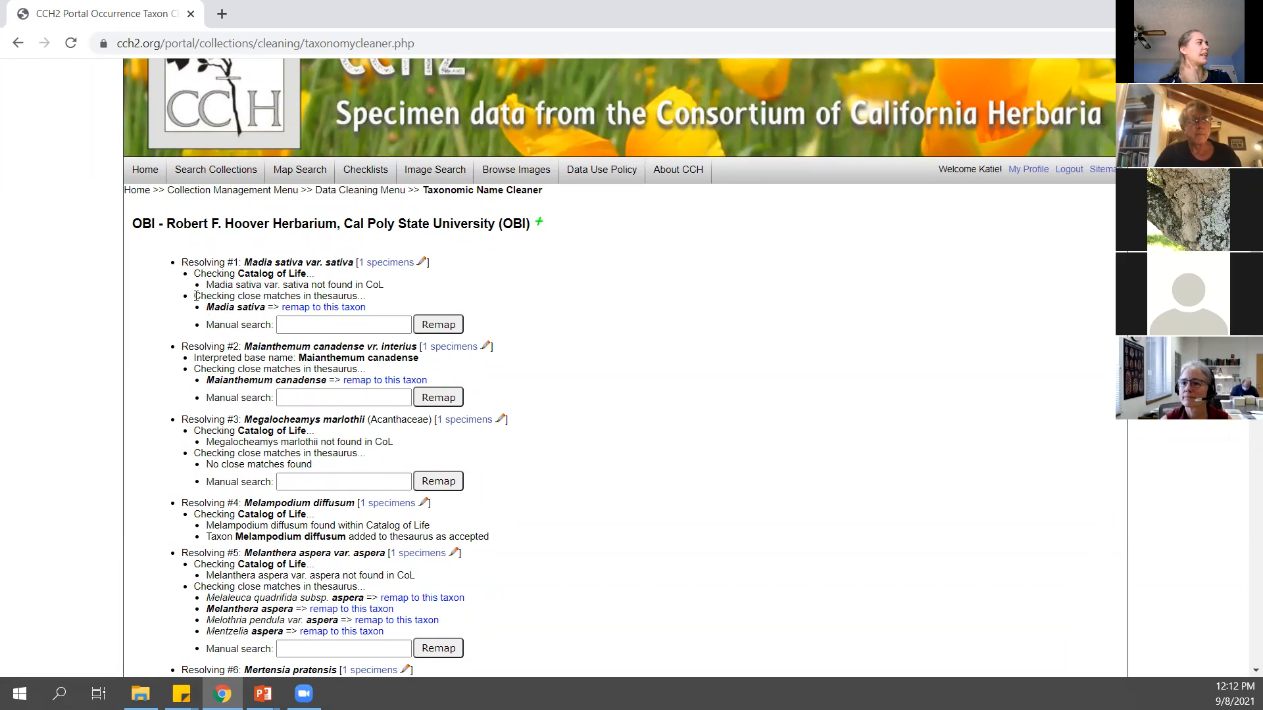
drag(194, 296, 360, 297)
drag(206, 307, 264, 309)
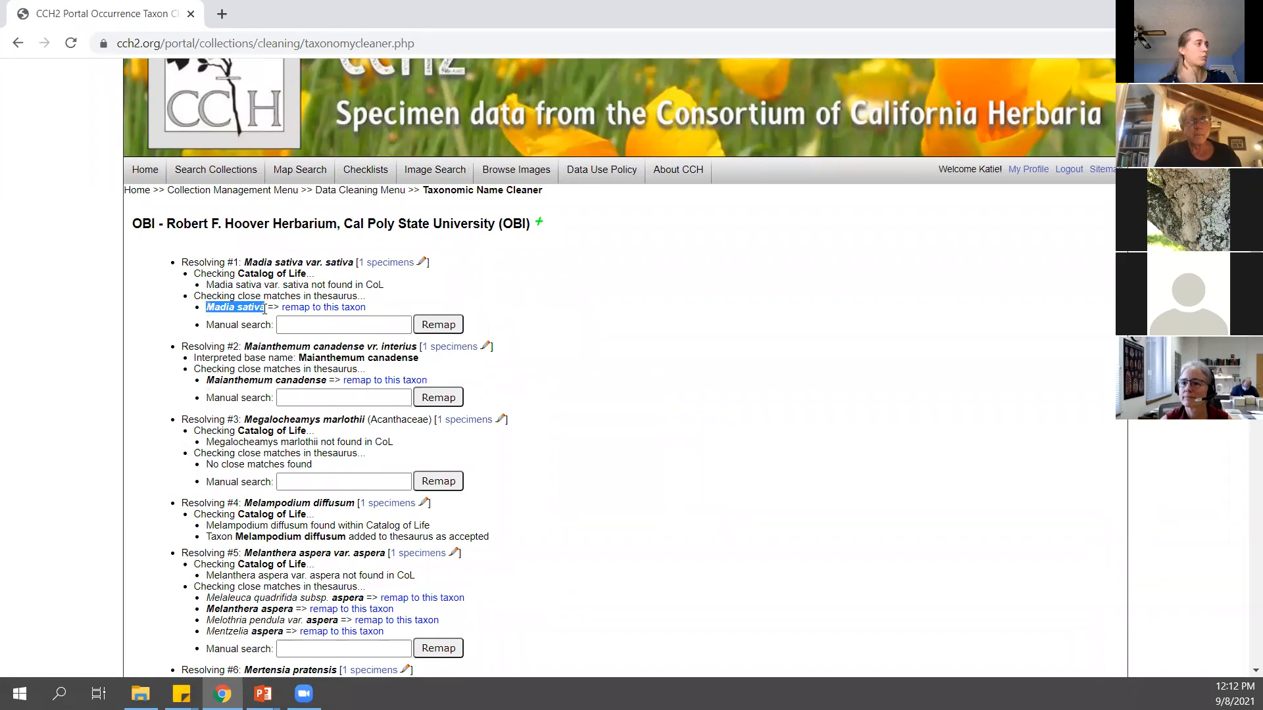
click(473, 294)
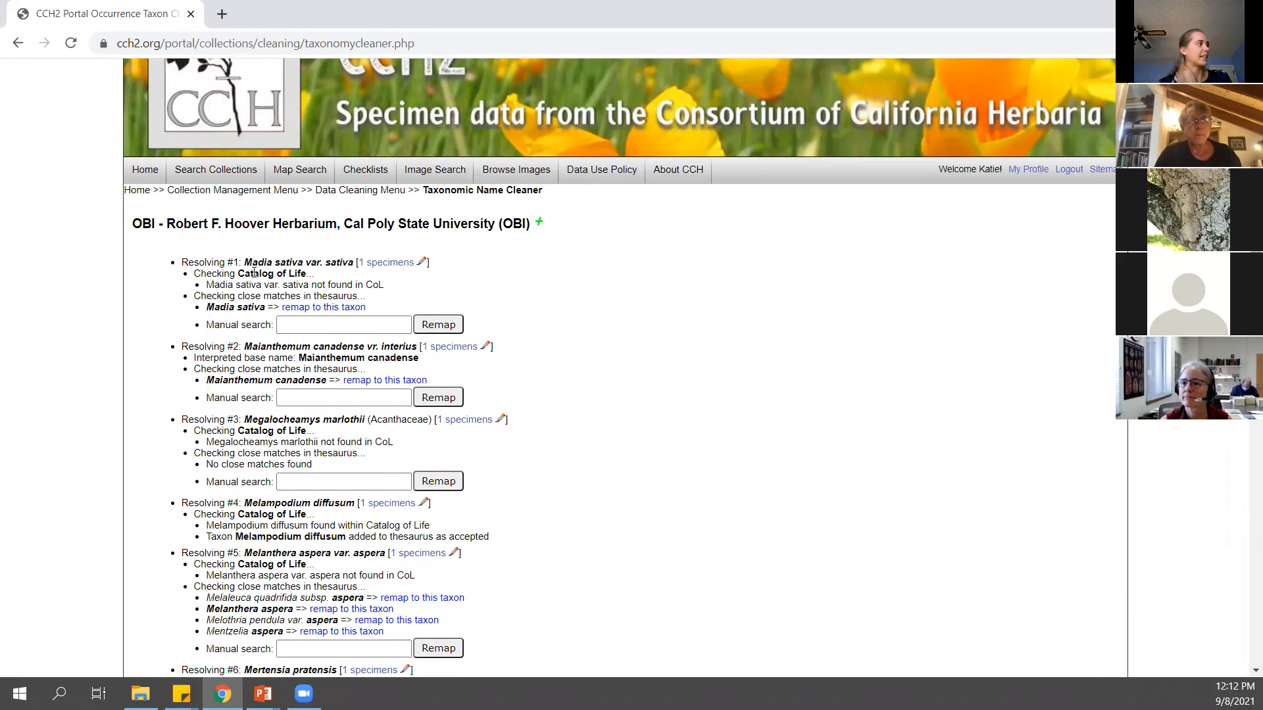
drag(307, 261, 354, 264)
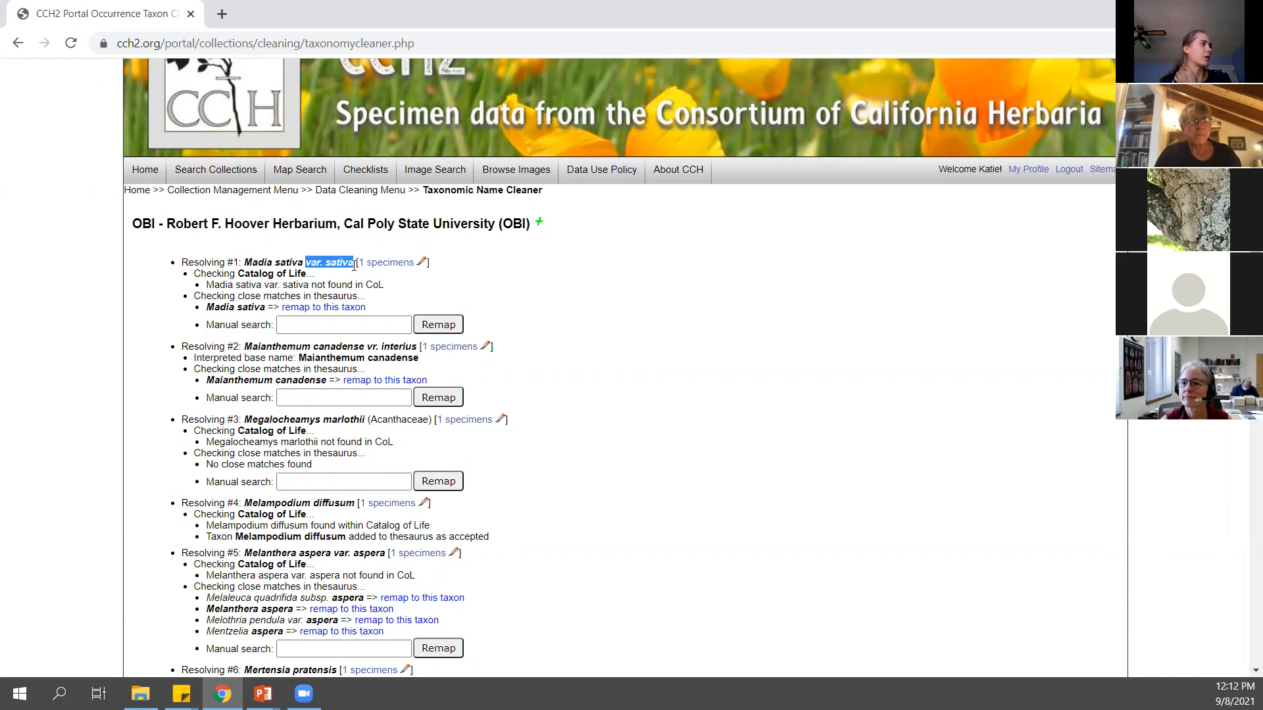
click(484, 282)
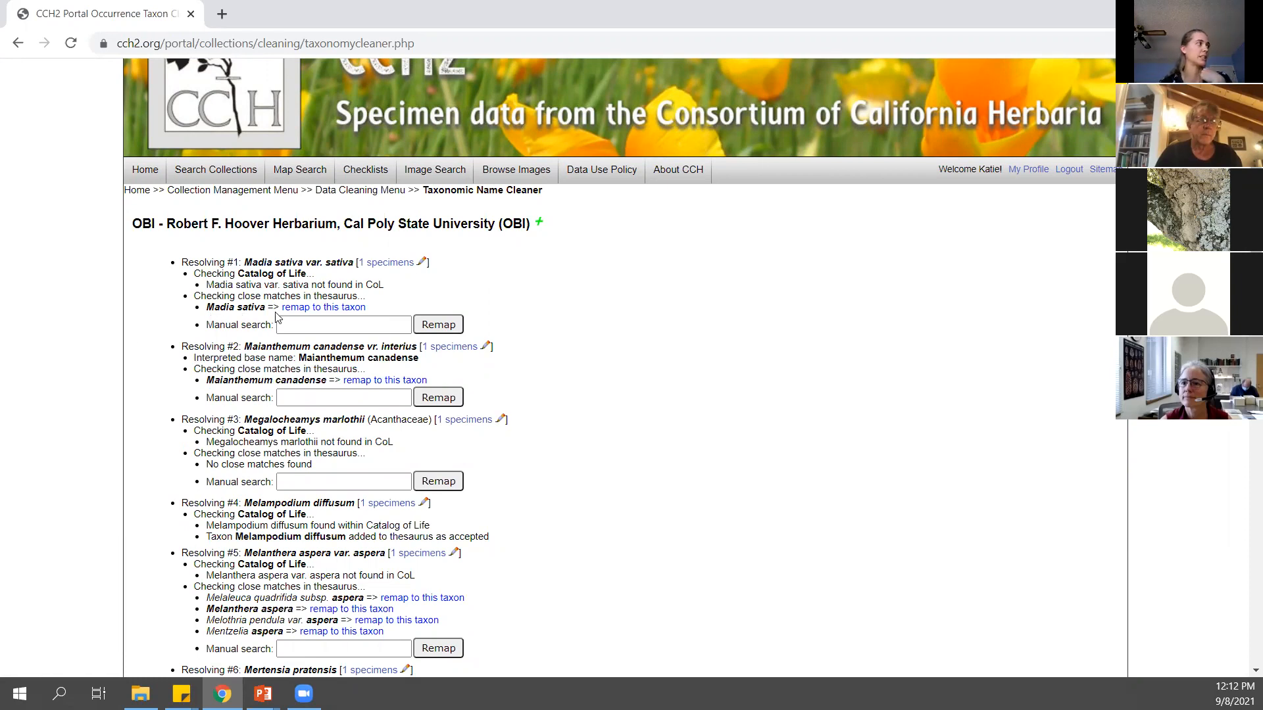
Try a manual search for "Maianthemum can" under Maianthemum canadense vr. interius, dismiss the alert and clear the entry
scroll(529, 309, down, 2)
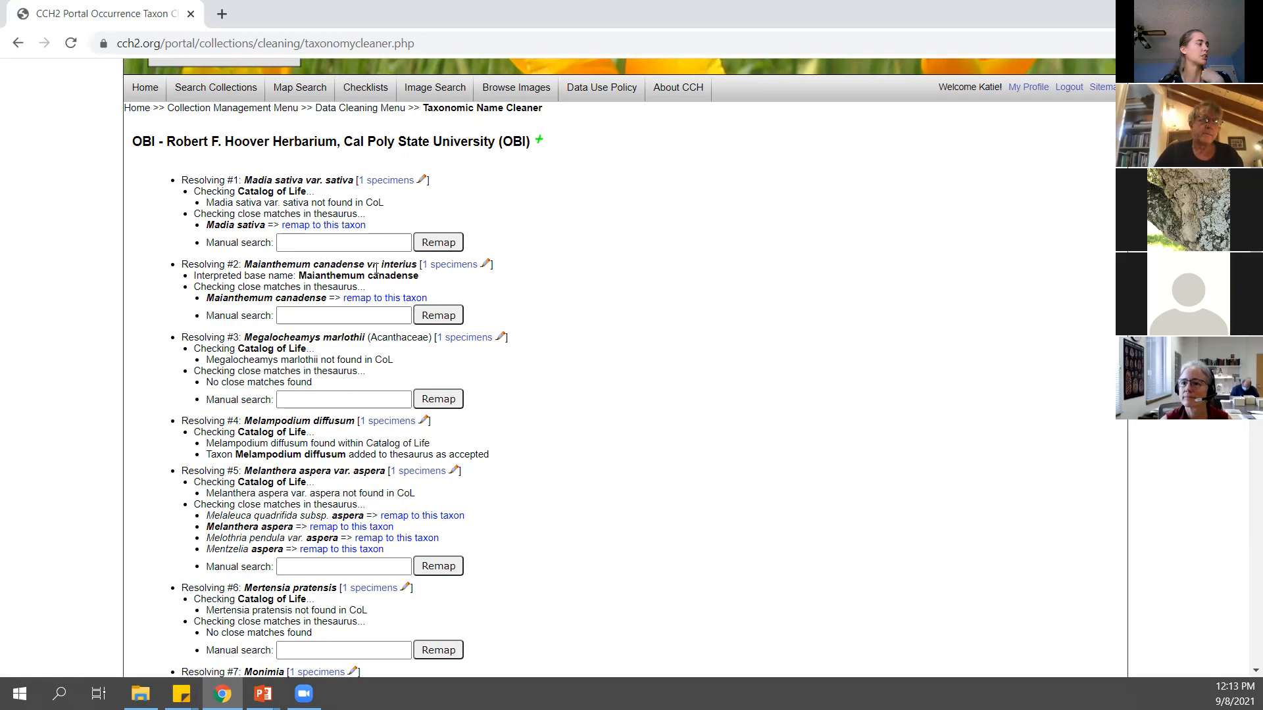
click(348, 313)
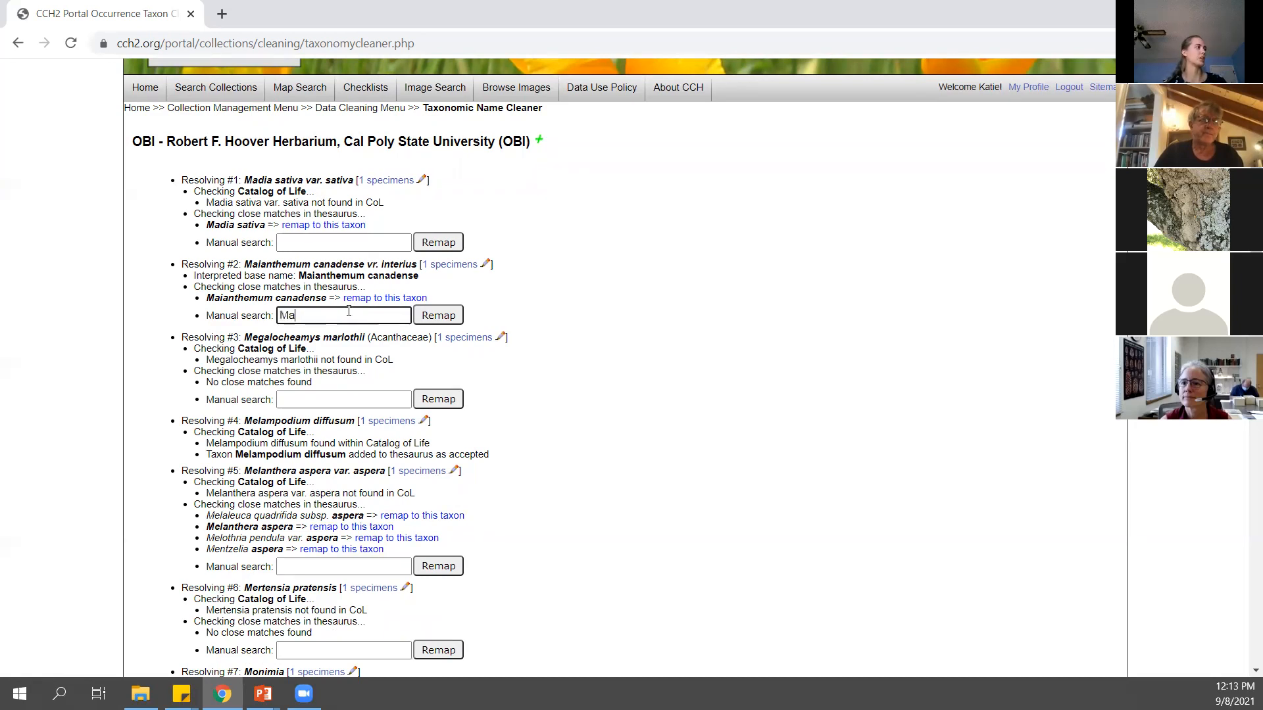
text(Maianthemum can)
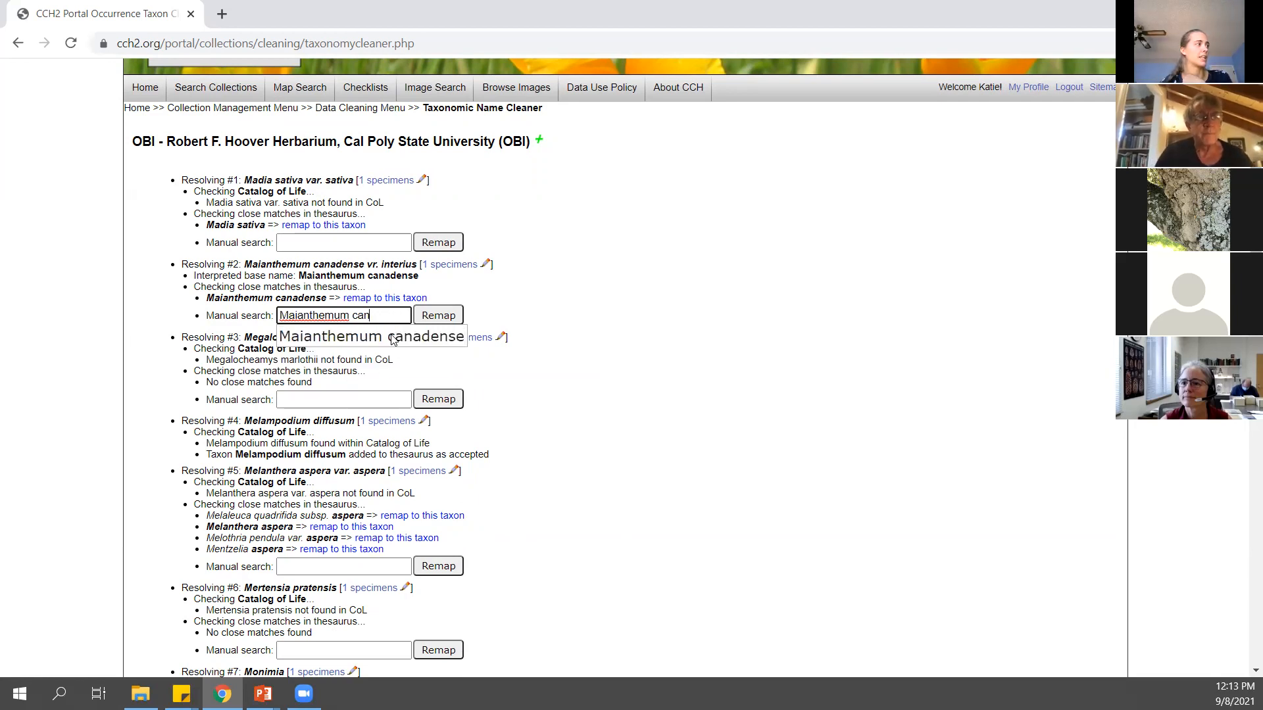
click(496, 322)
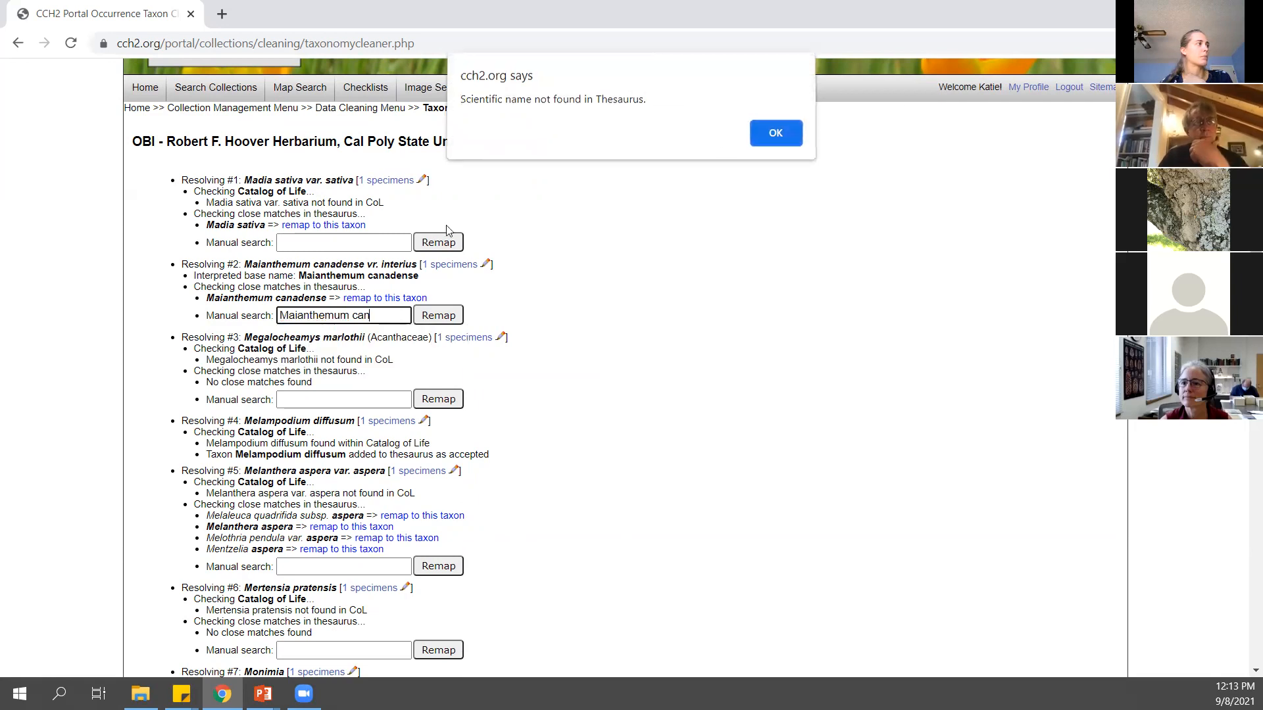
key(Return)
key(ctrl+a)
key(BackSpace)
click(675, 382)
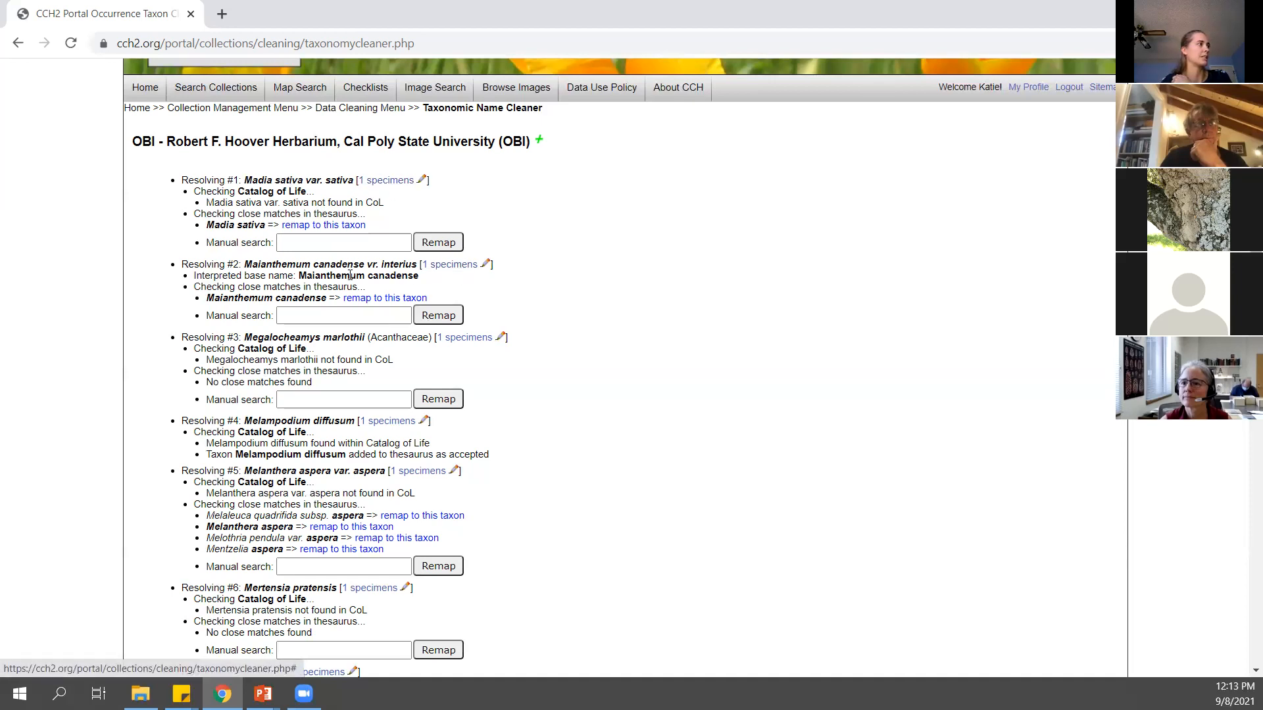
Review the outcomes for the ten analyzed names, including the Catalog of Life result for Melampodium diffusum
scroll(363, 323, down, 10)
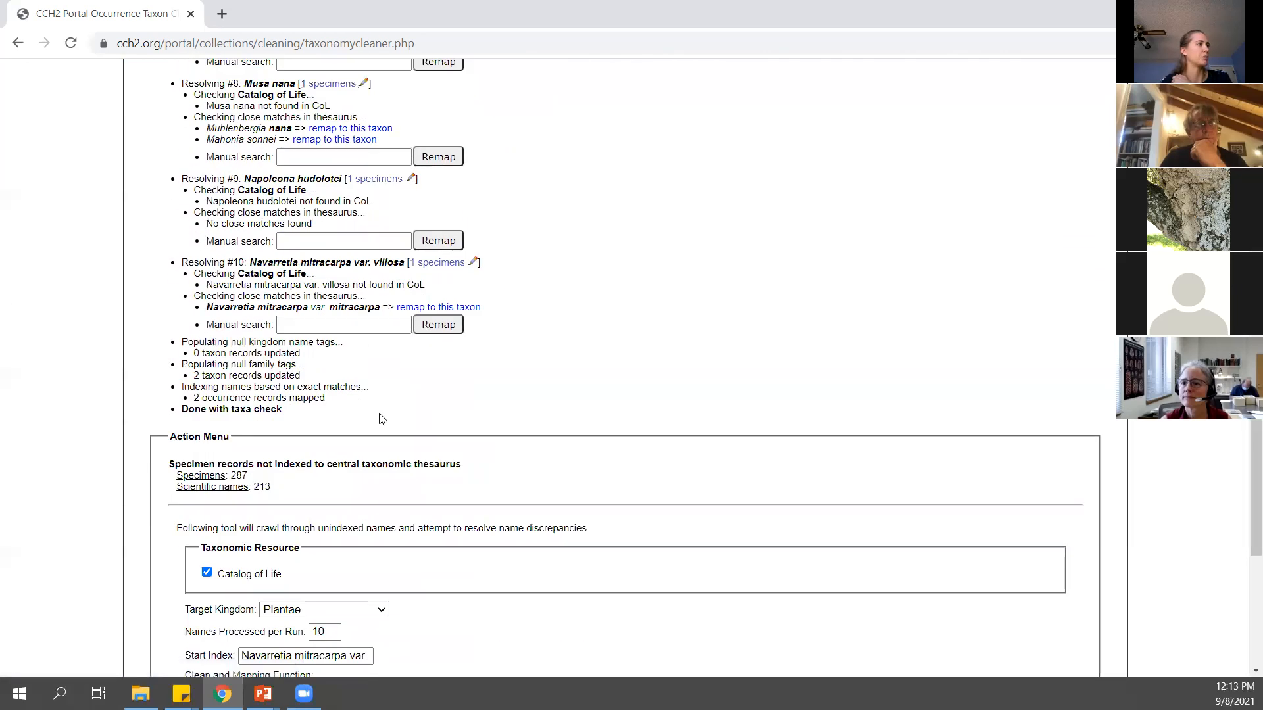
scroll(433, 458, up, 4)
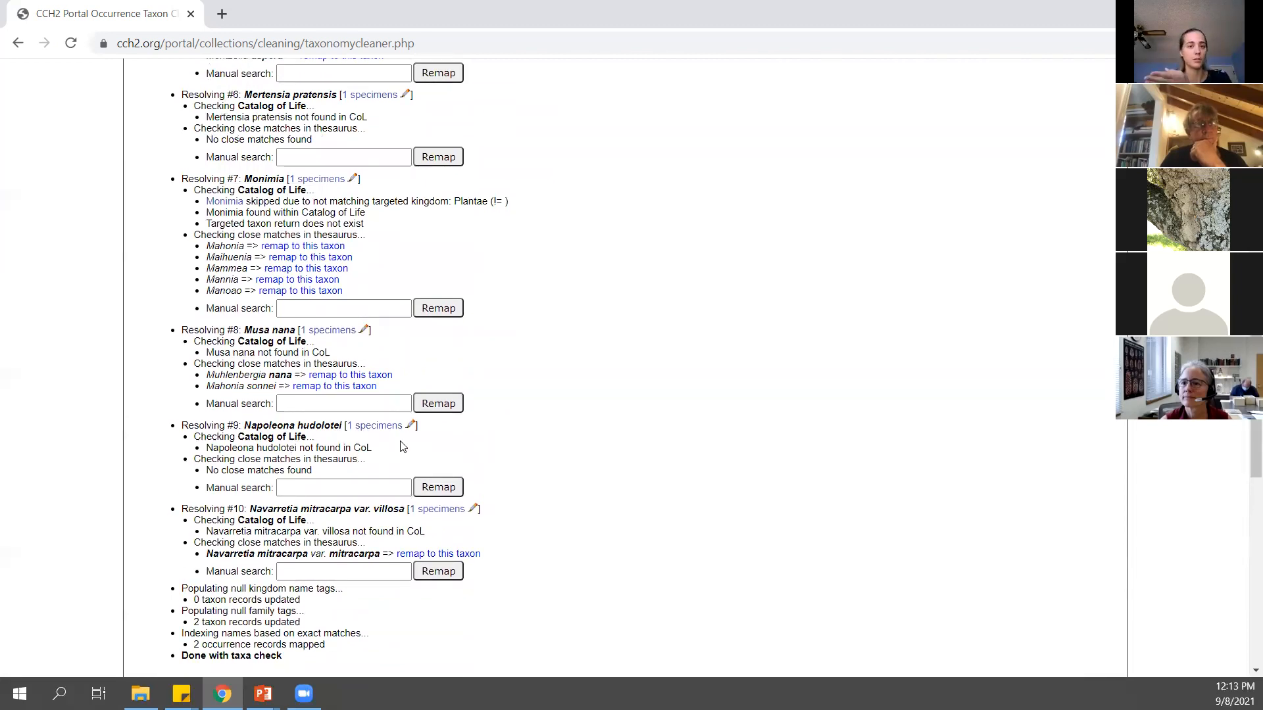
scroll(497, 453, up, 4)
scroll(546, 302, up, 3)
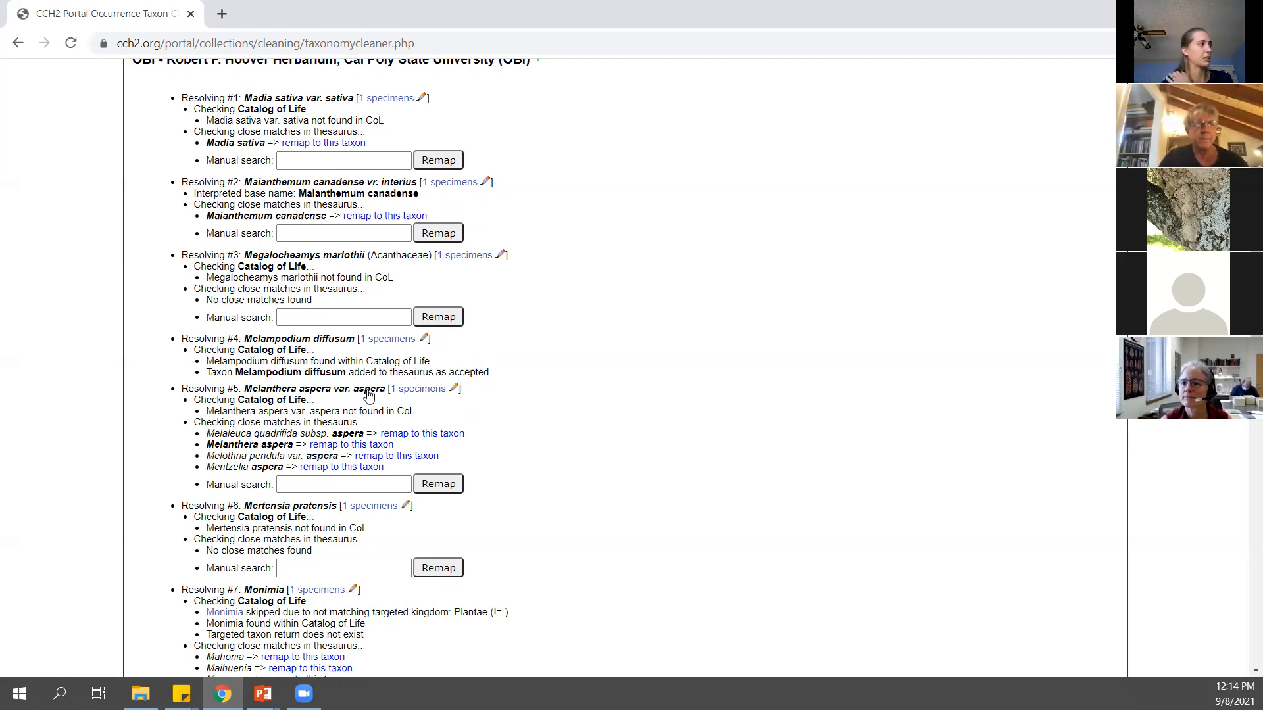
drag(244, 338, 355, 339)
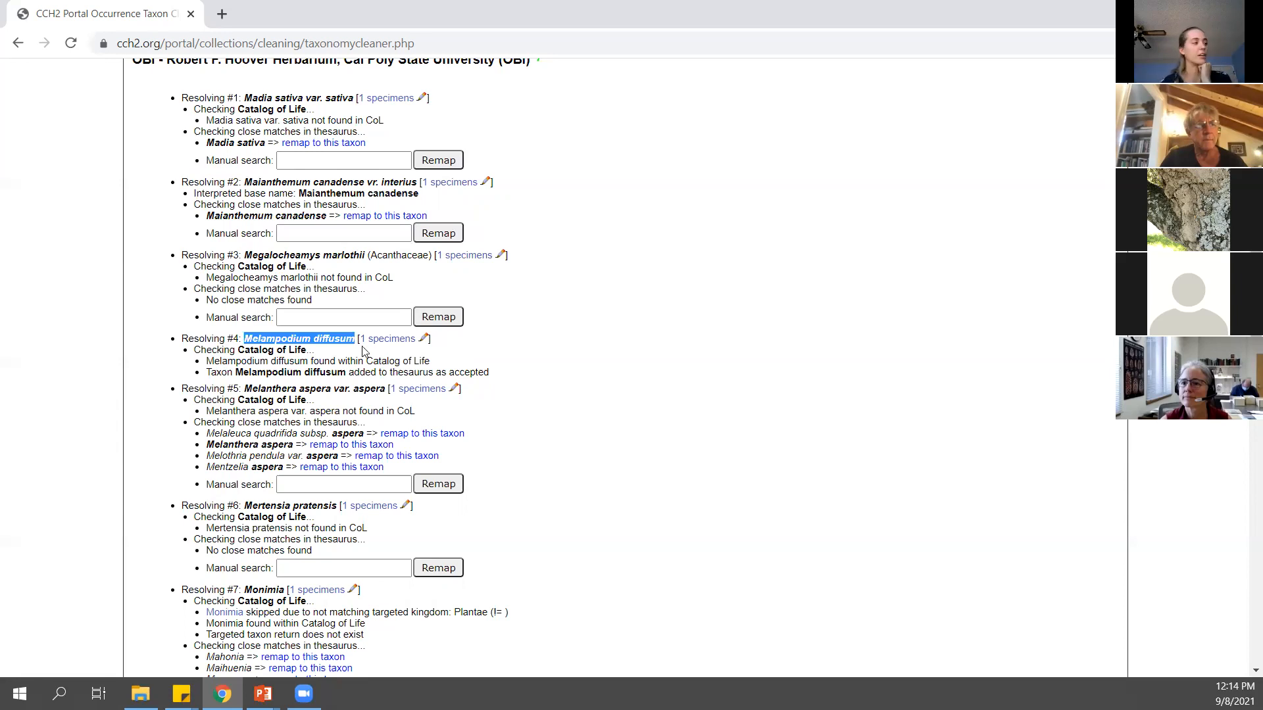
click(501, 418)
scroll(526, 388, down, 3)
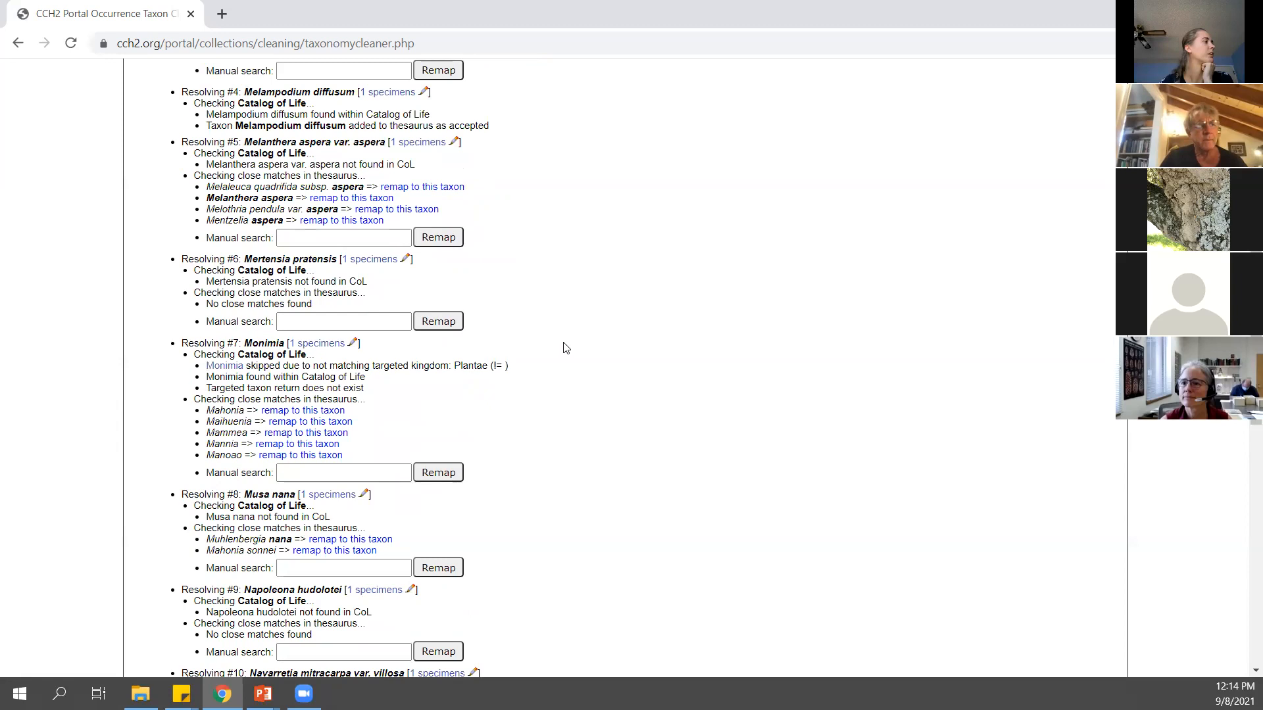
scroll(566, 345, down, 3)
scroll(618, 332, down, 1)
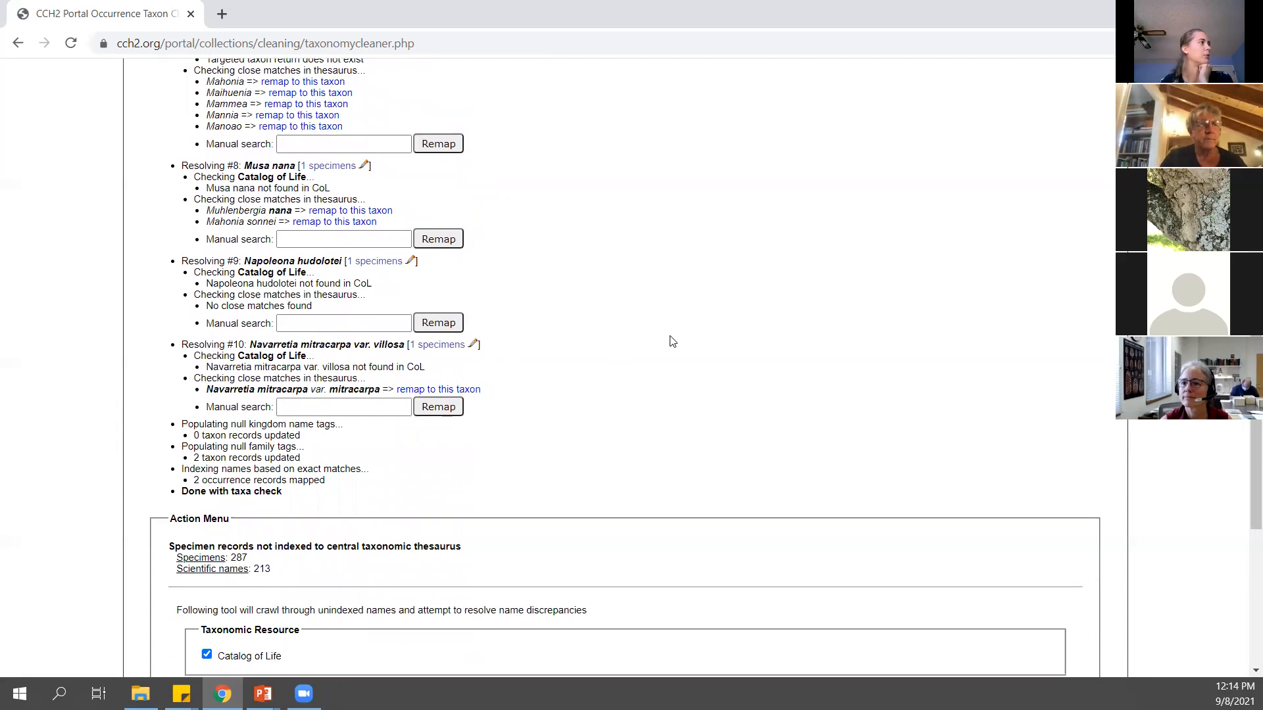
Try a manual search for "Napol" under Napoleona hudolotei and leave the field without choosing a taxon
scroll(671, 340, up, 1)
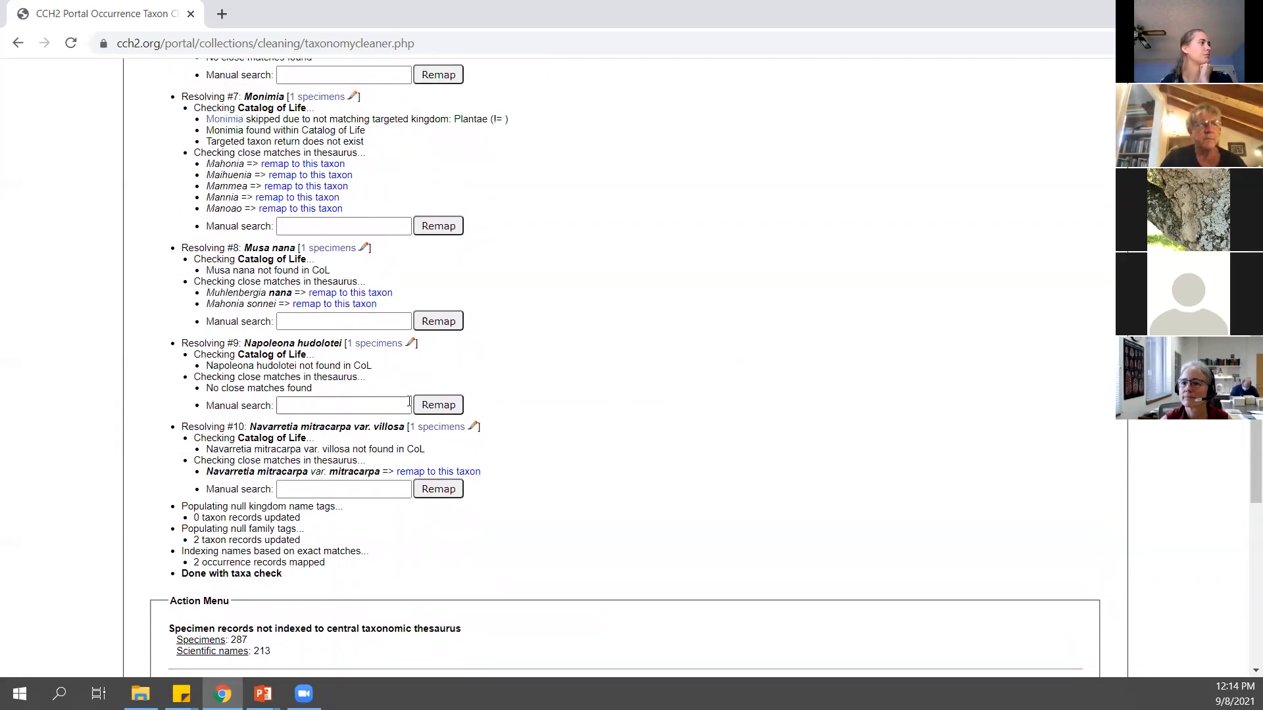
click(341, 402)
text(Napol)
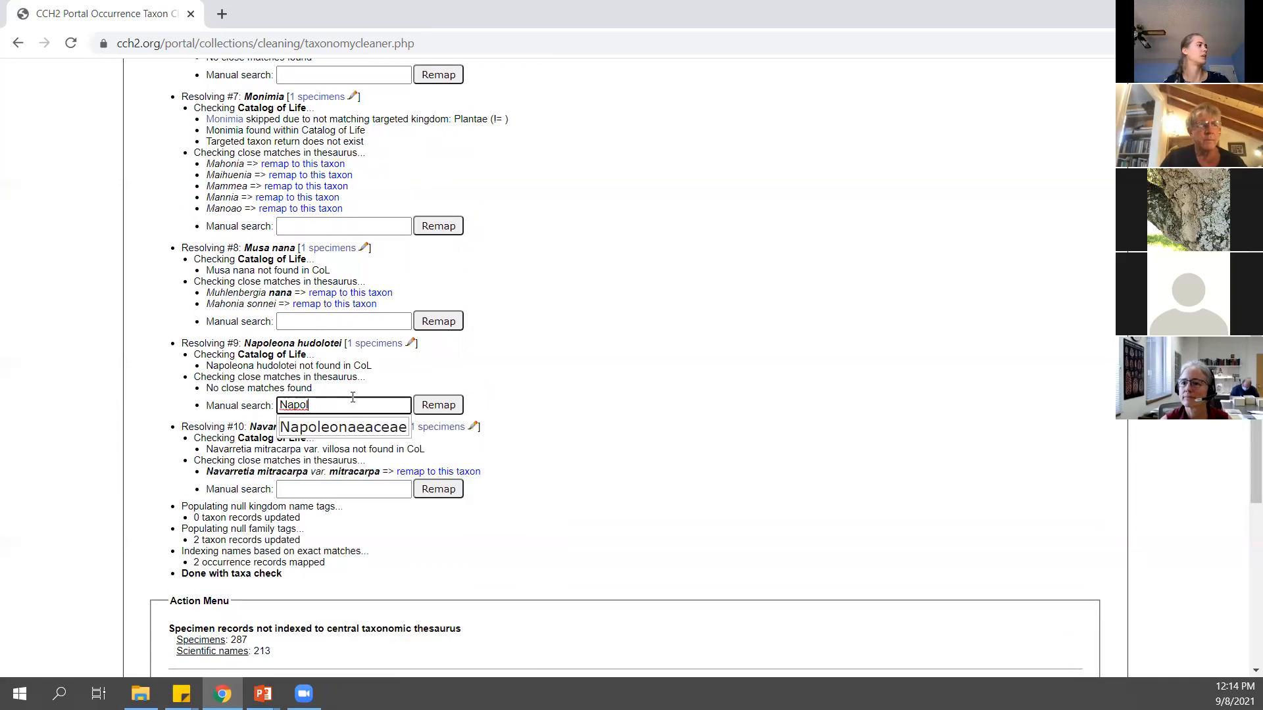
click(761, 400)
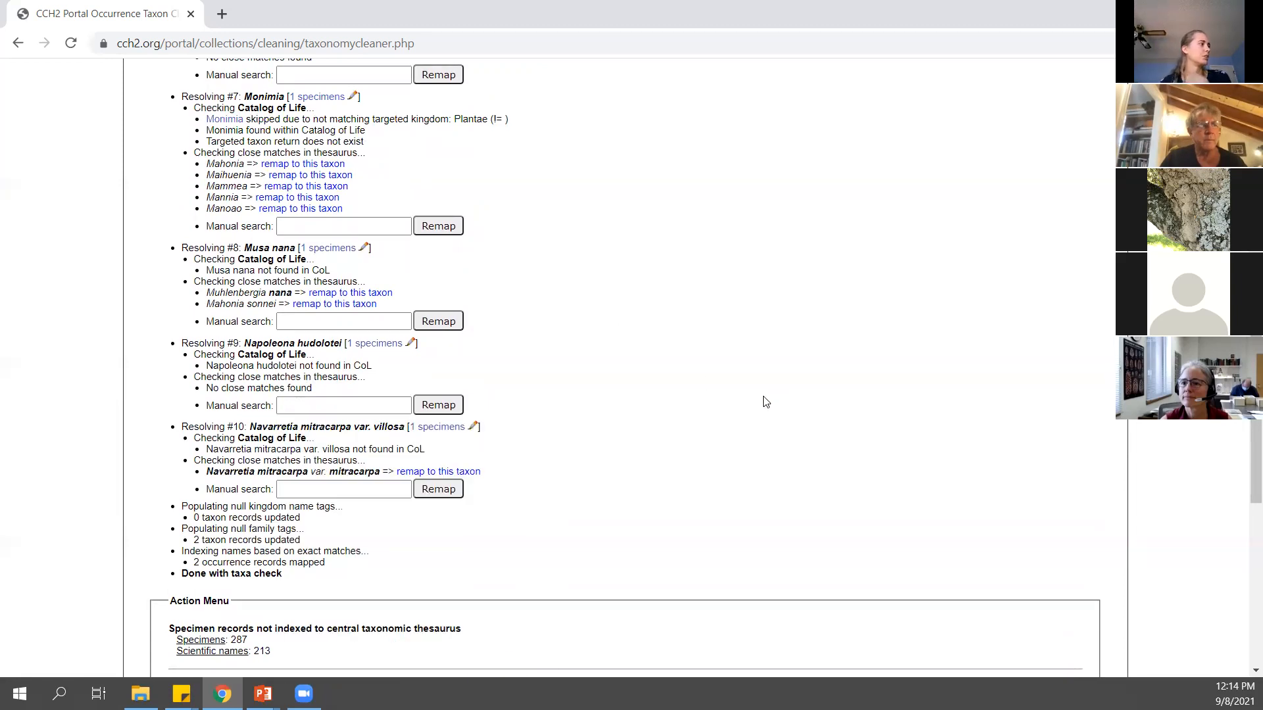
Run the name analysis on the next batch of 10 names and review the suggested matches
scroll(756, 397, down, 4)
click(263, 641)
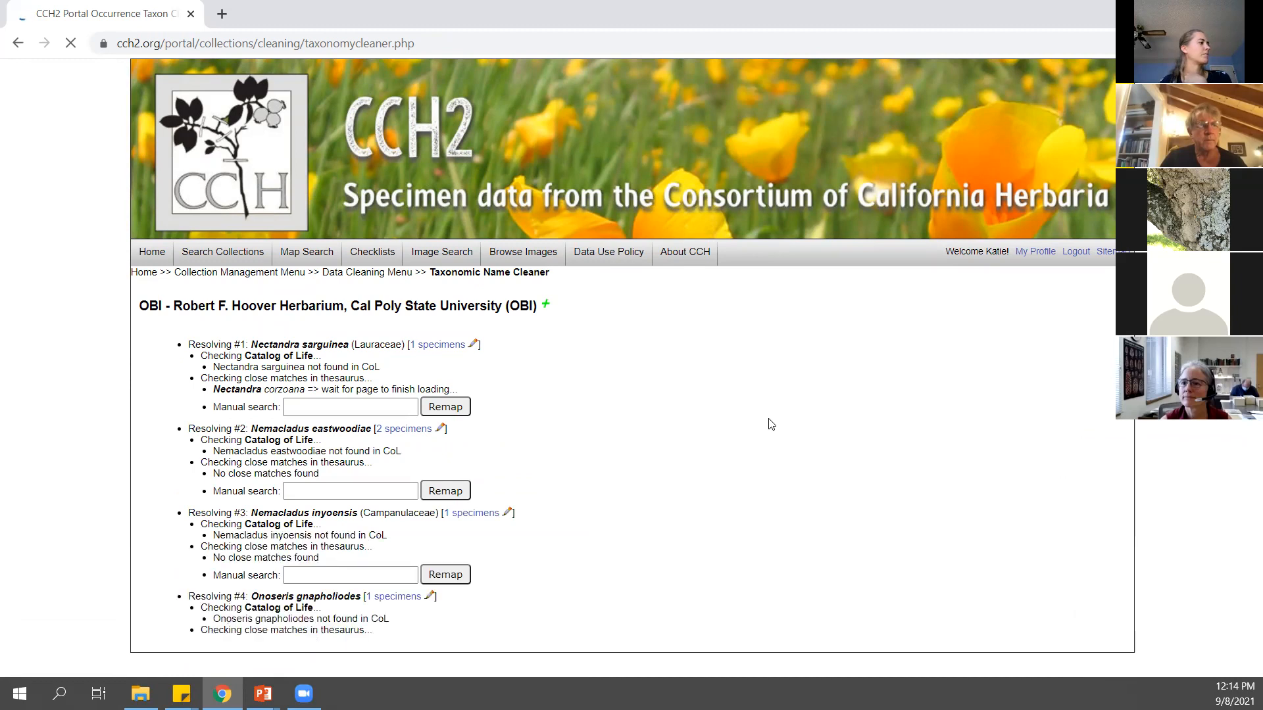
scroll(771, 424, down, 2)
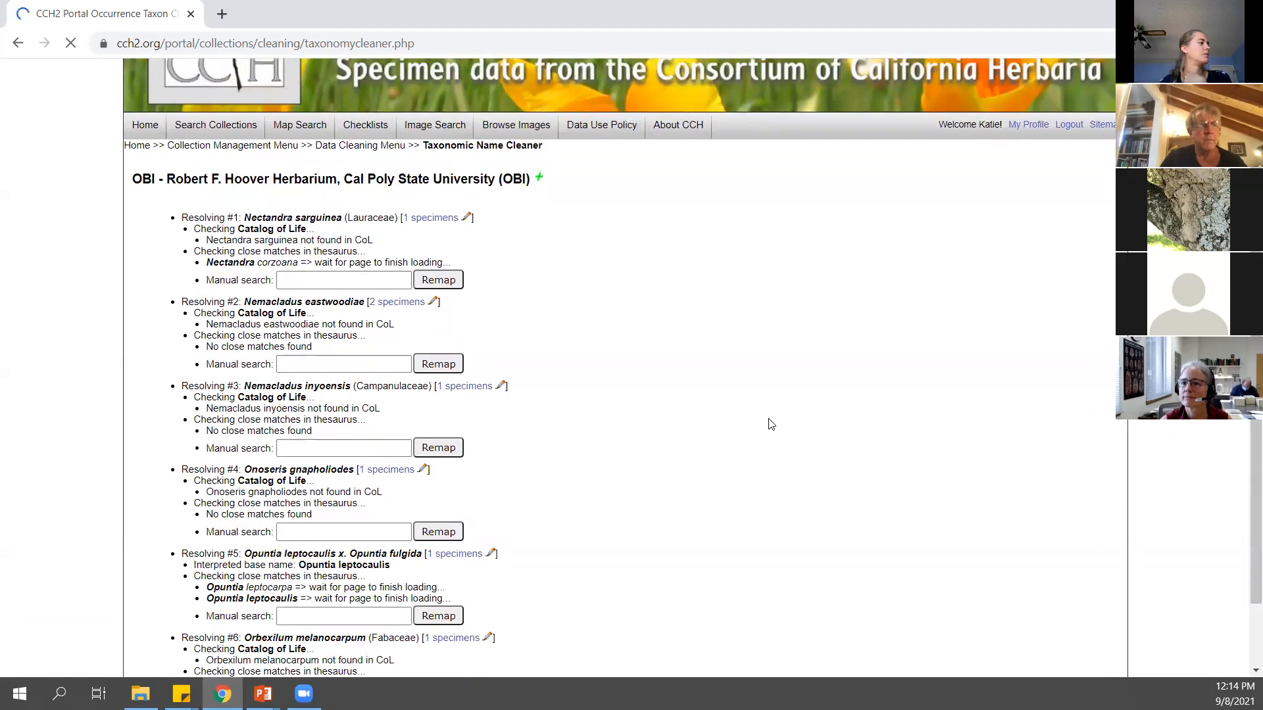
scroll(771, 424, down, 1)
scroll(769, 424, down, 2)
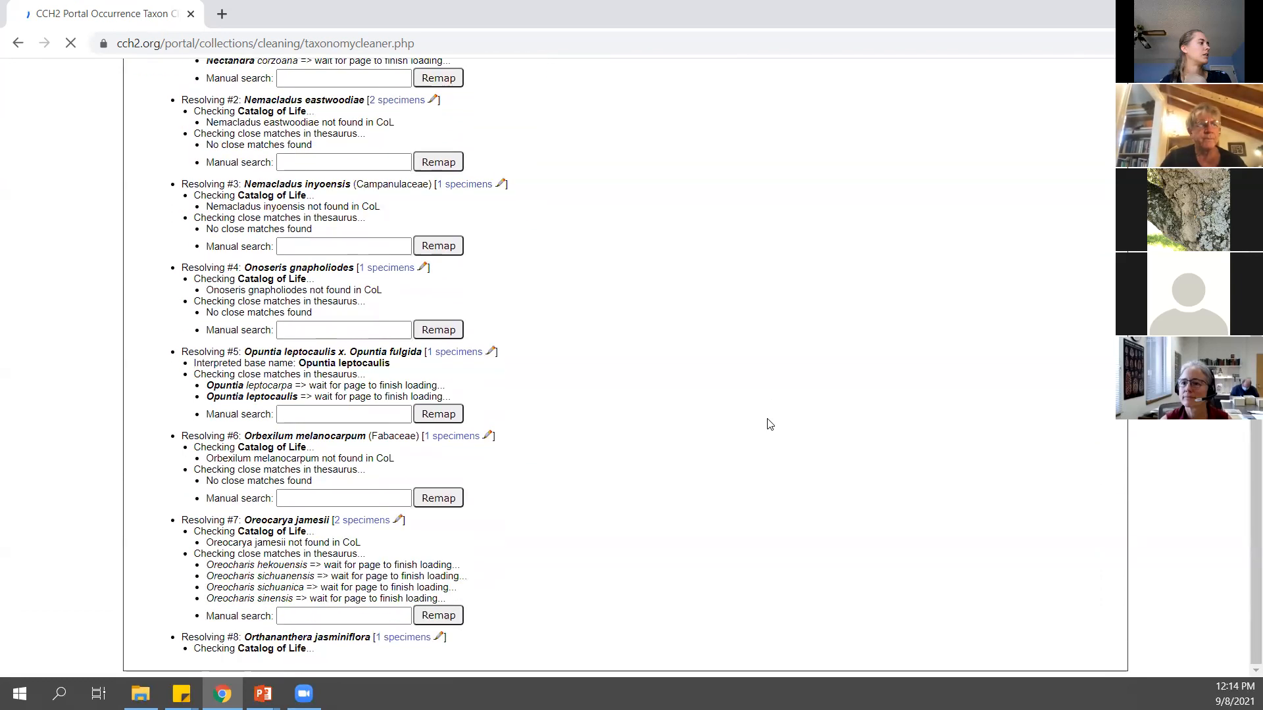
scroll(769, 424, down, 1)
scroll(770, 425, down, 1)
scroll(769, 423, down, 3)
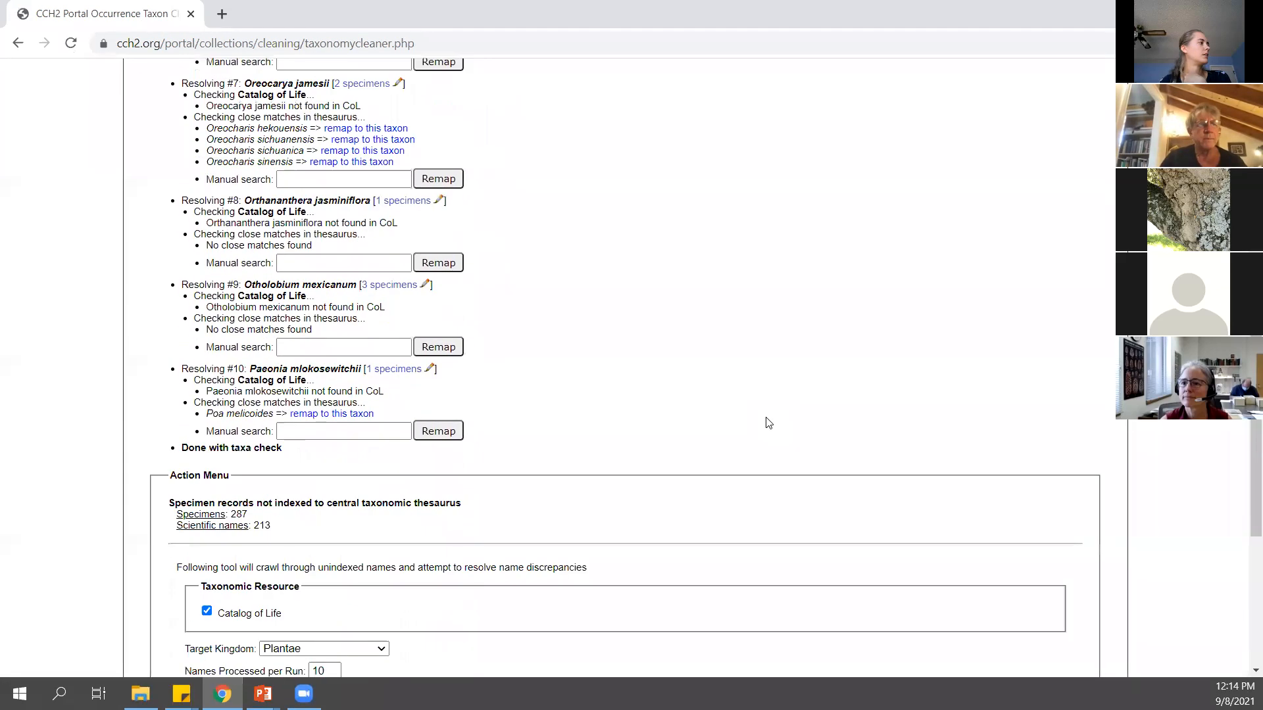
scroll(749, 500, up, 1)
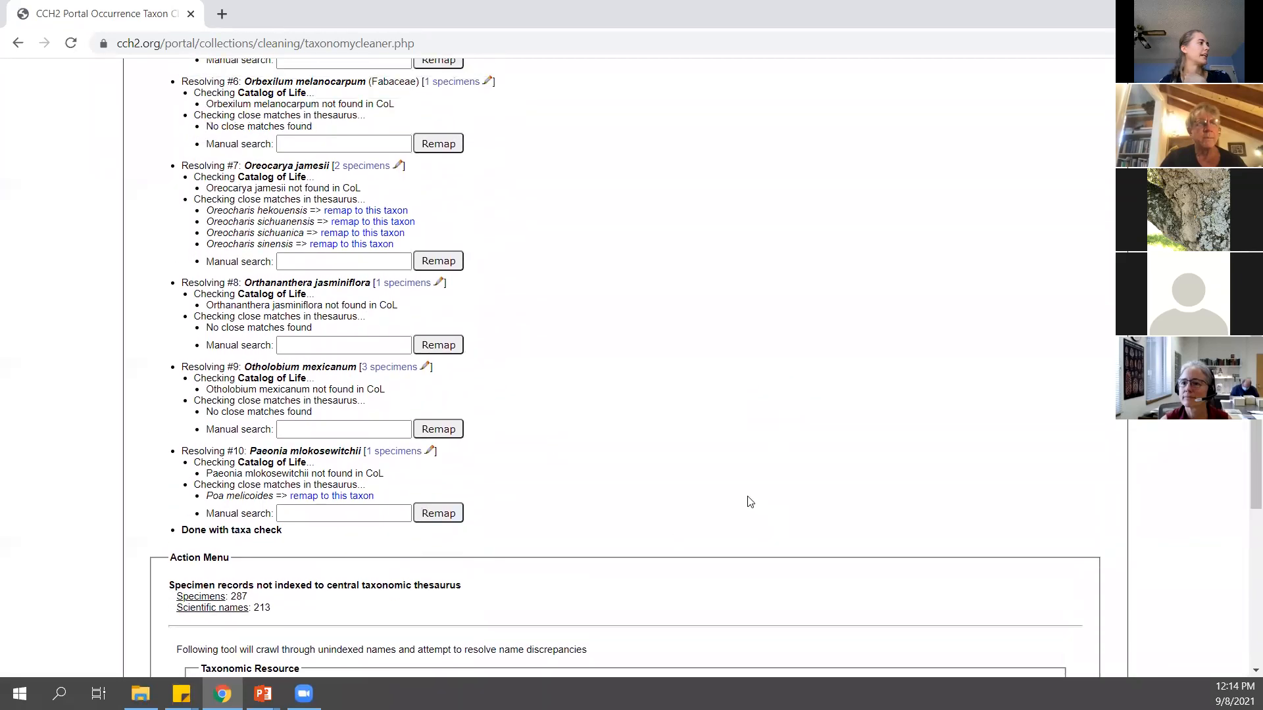
Open the specimen record for Orthananthera jasminiflora beside the results and highlight its scientific name
scroll(750, 502, up, 2)
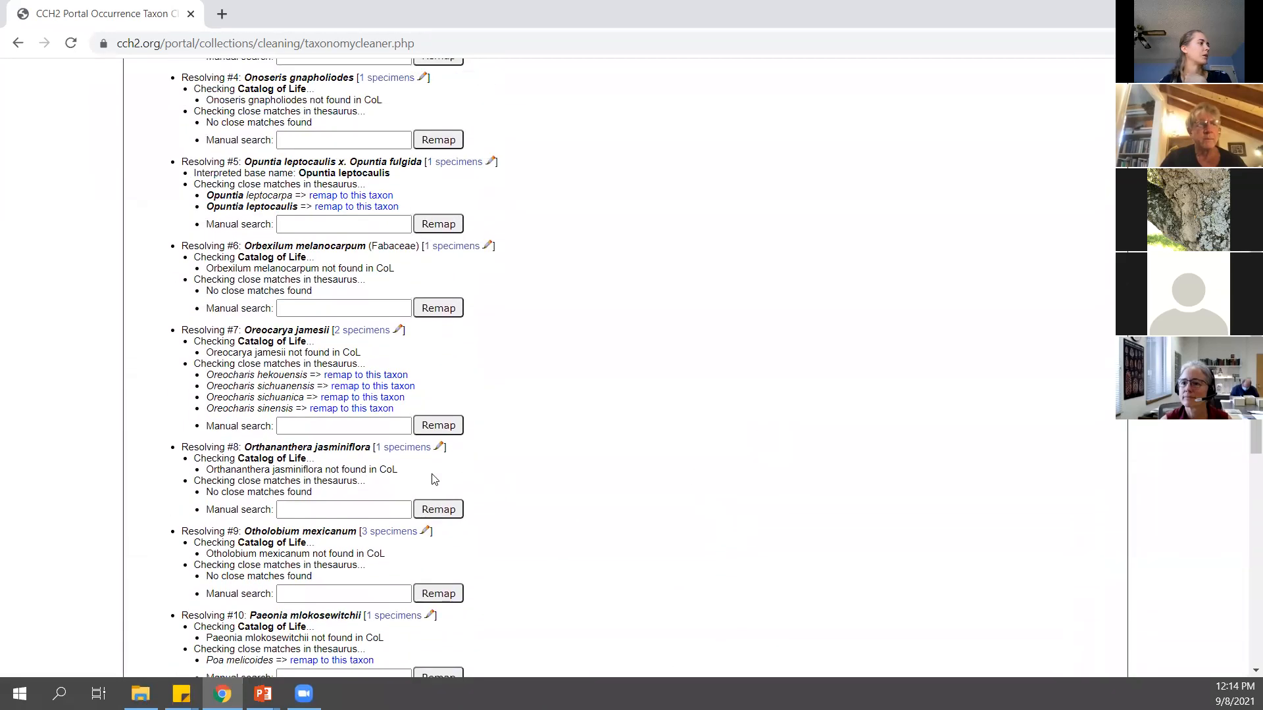
click(437, 447)
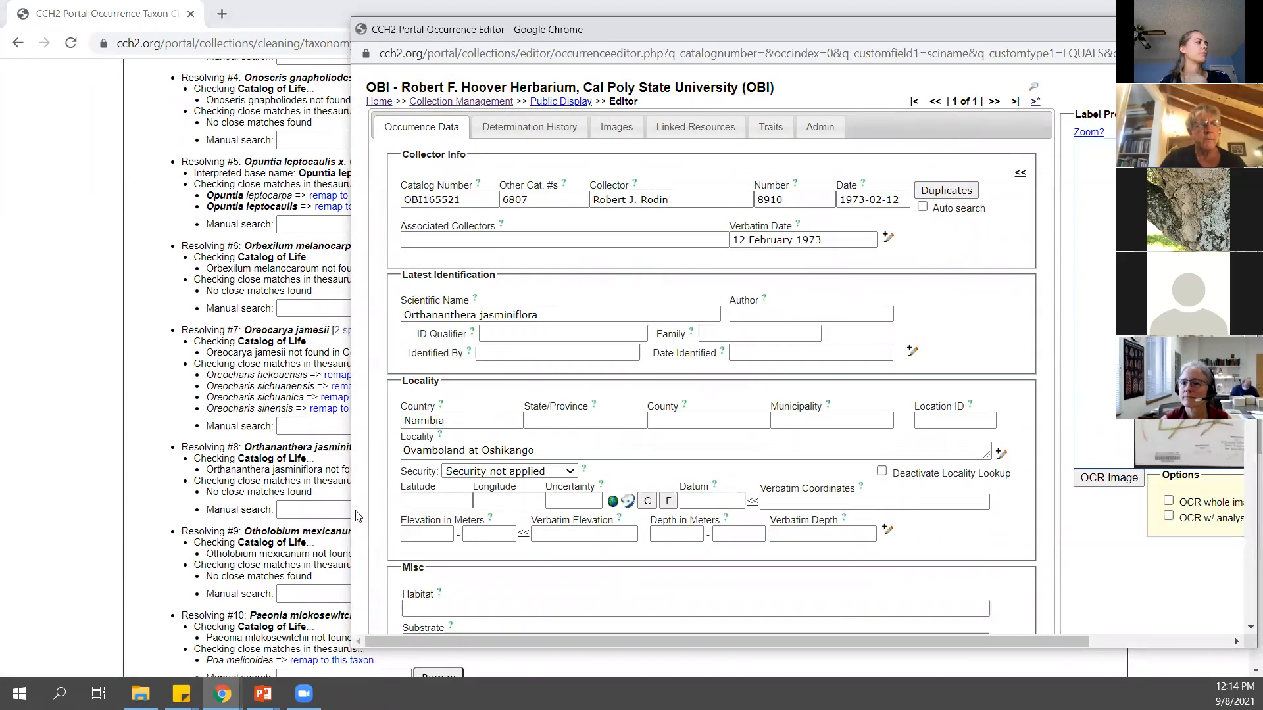
drag(349, 513, 531, 512)
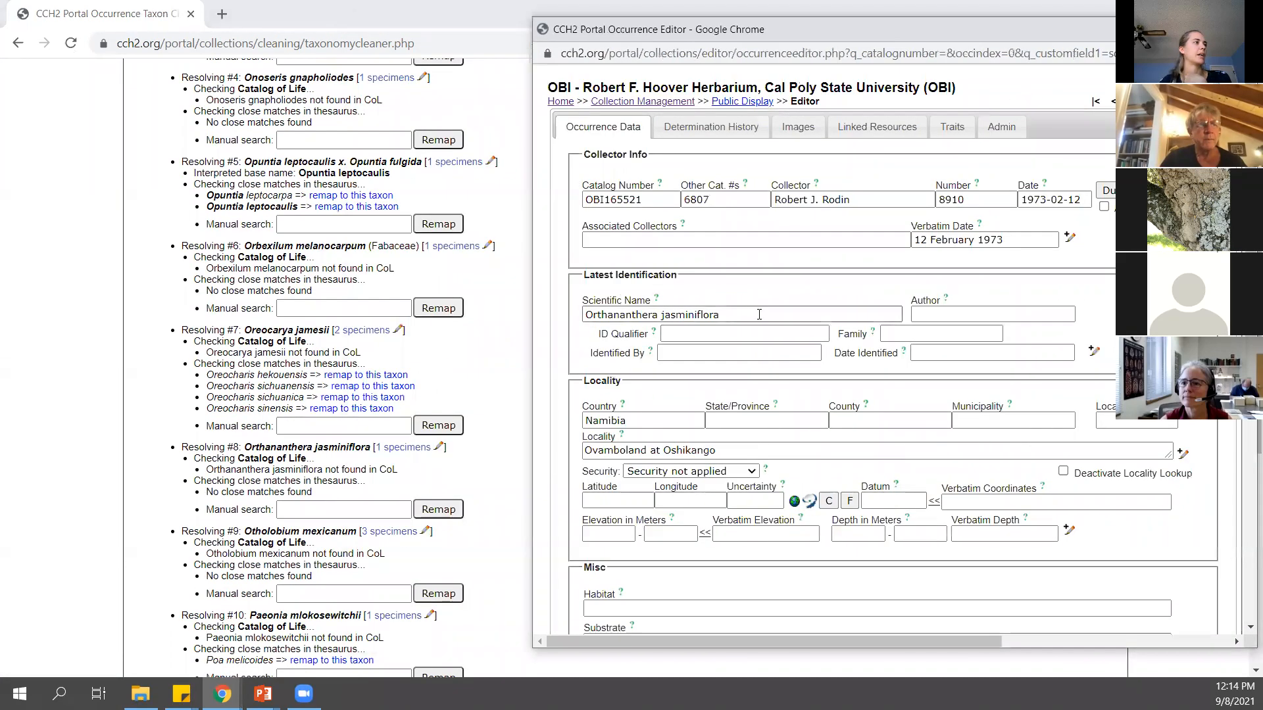
drag(761, 314, 502, 333)
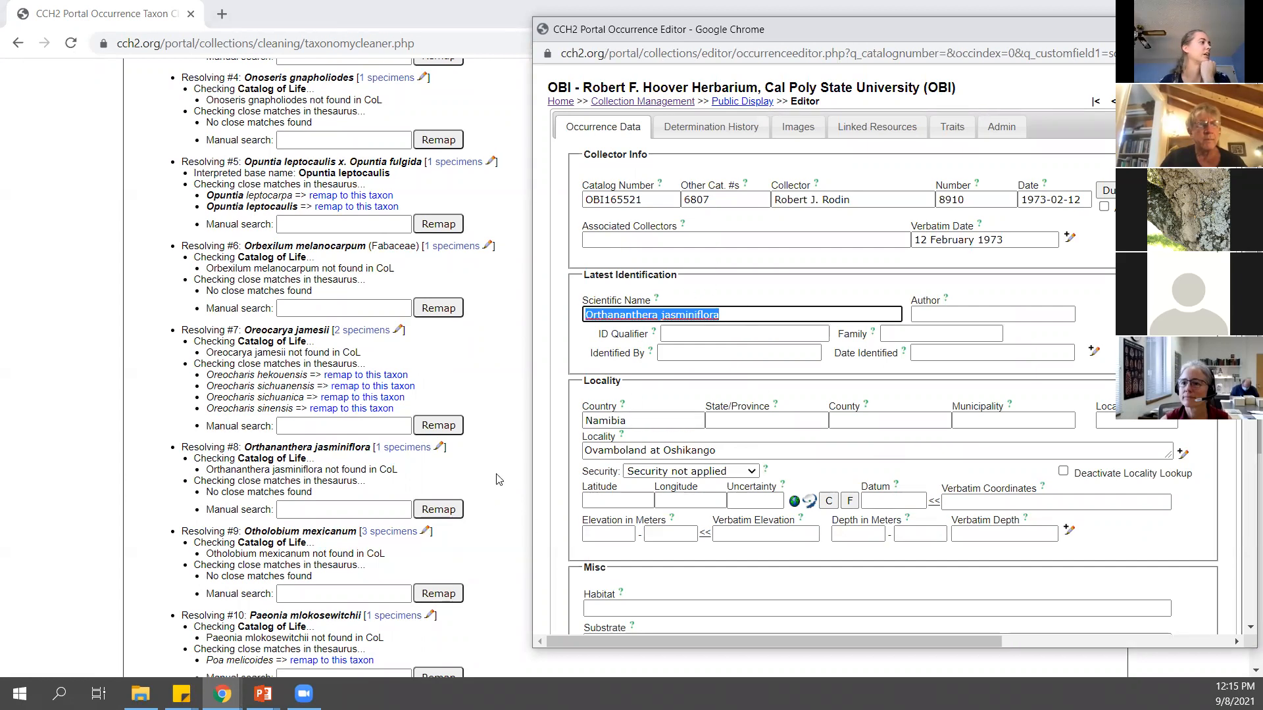
Manually search the thesaurus for "Orthan" under Orthananthera jasminiflora and remap the name to Orthanthe fyfiana
click(335, 509)
text(Or)
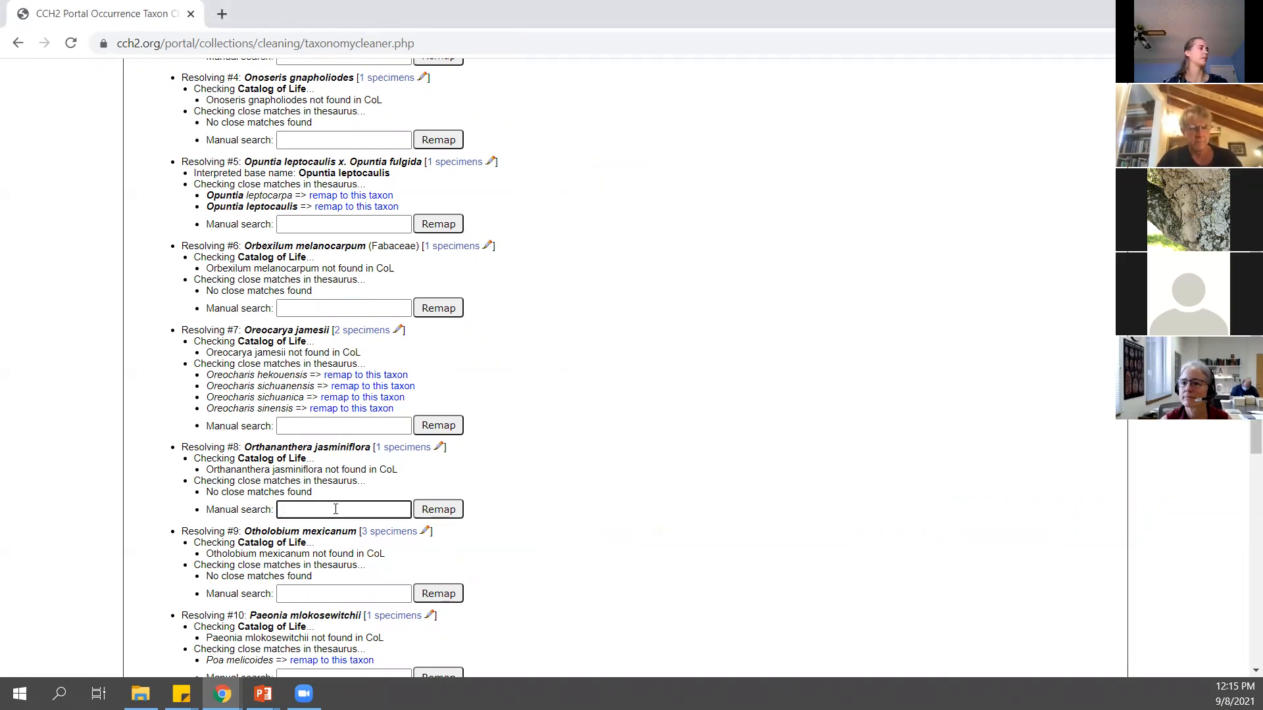
text(thano)
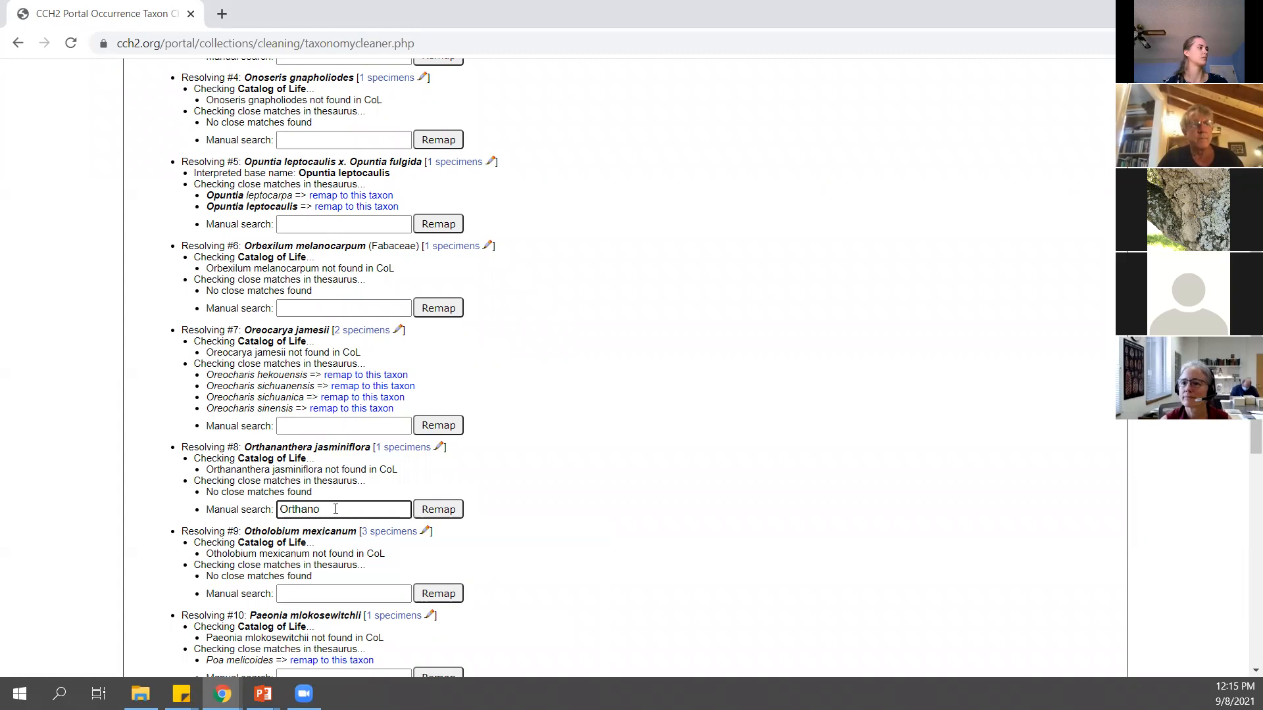
key(BackSpace)
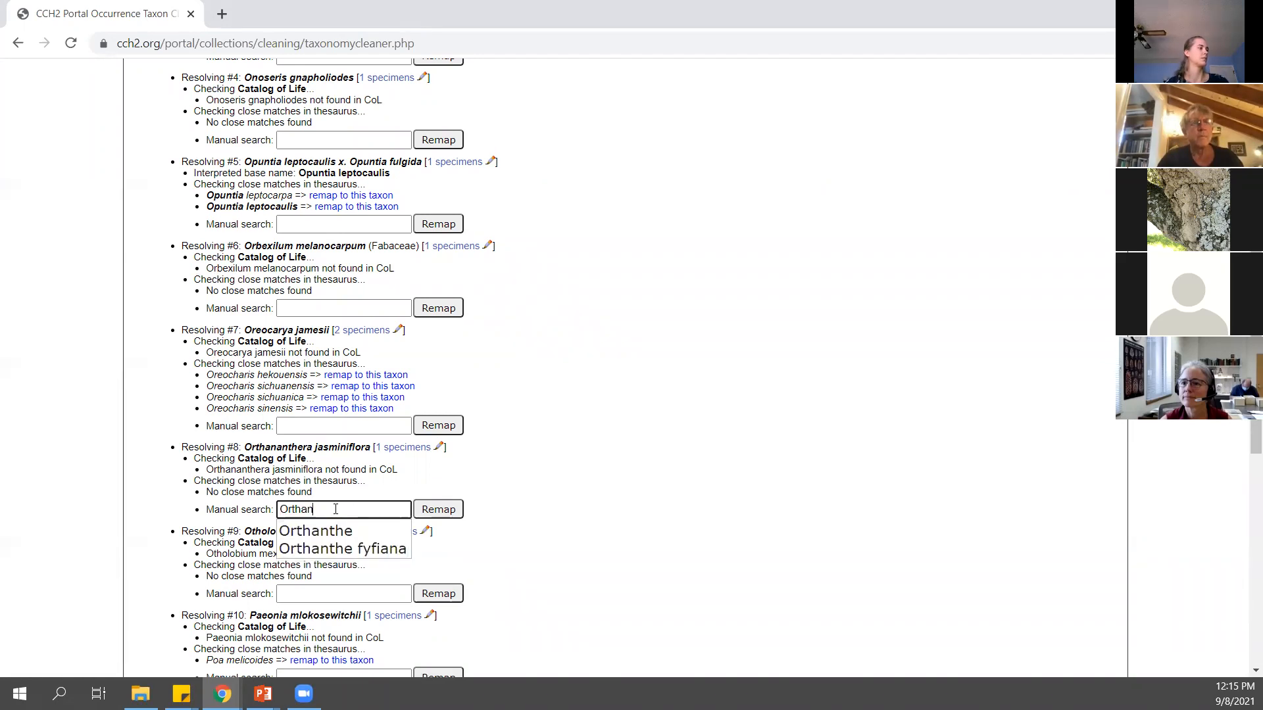
click(347, 548)
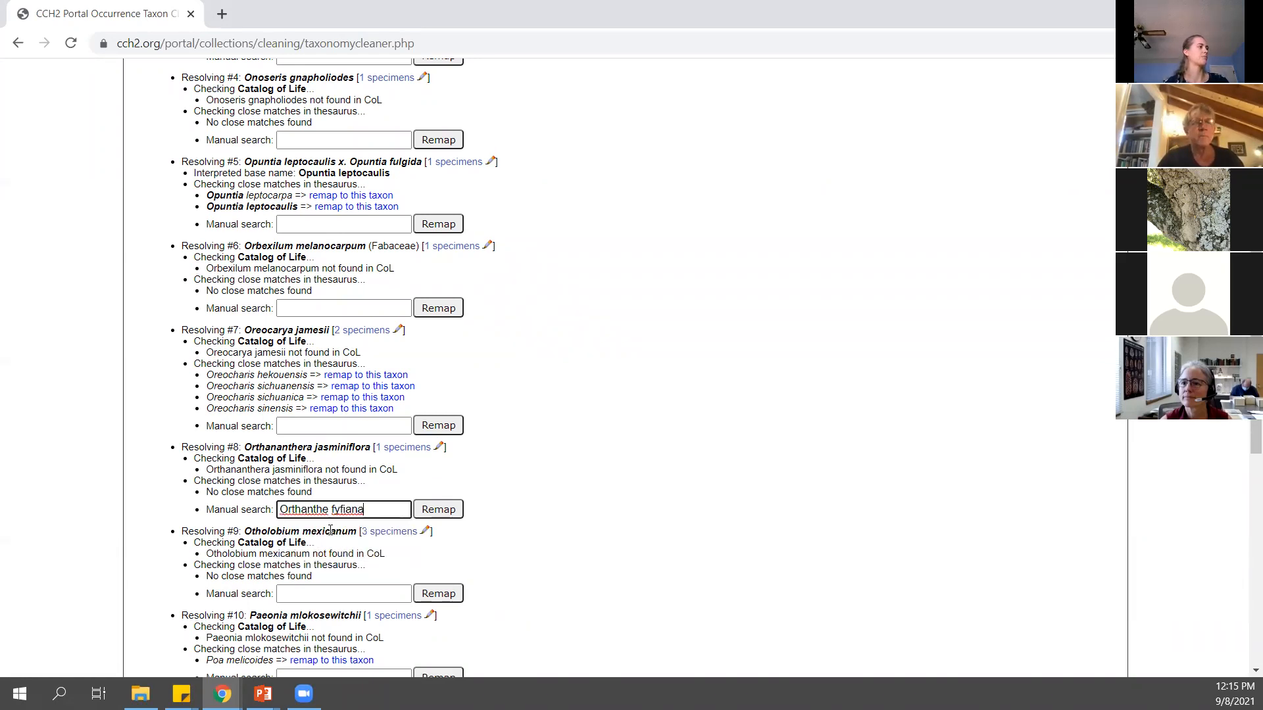
click(440, 513)
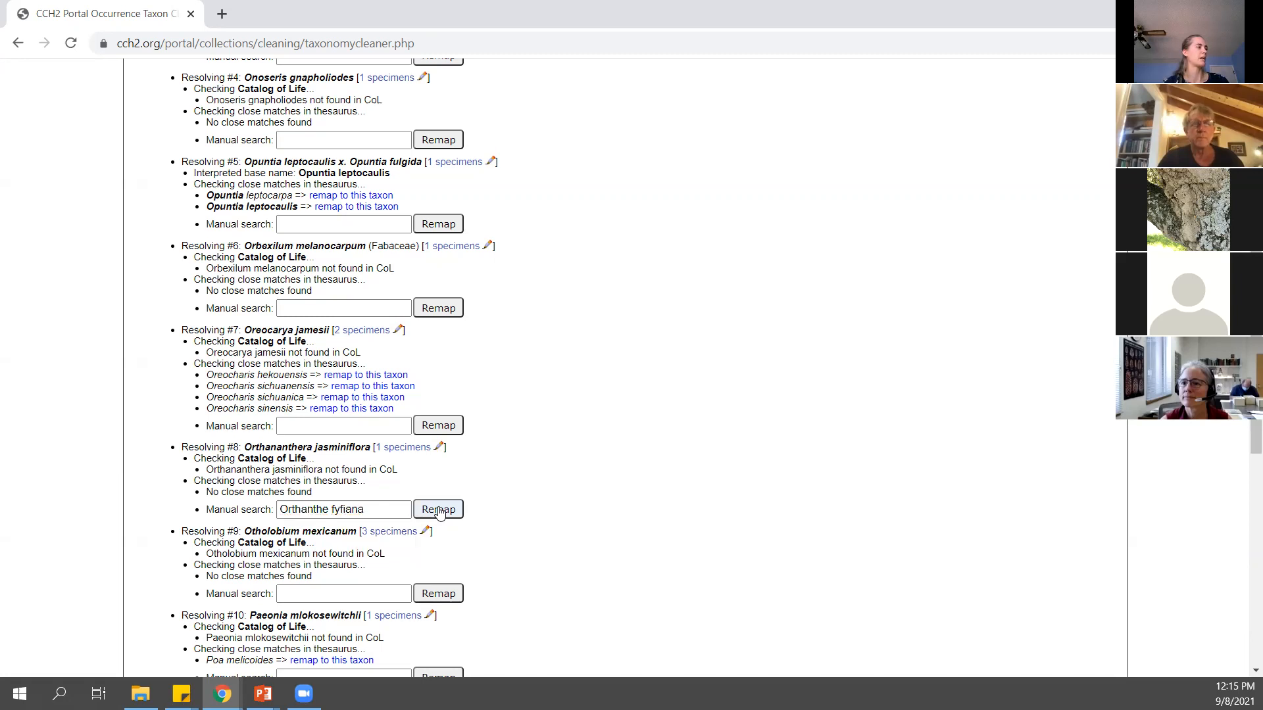
drag(490, 512, 618, 513)
Return to the open Orthananthera jasminiflora specimen record, move its window fully into view and copy the catalog number
mouse_move(222, 693)
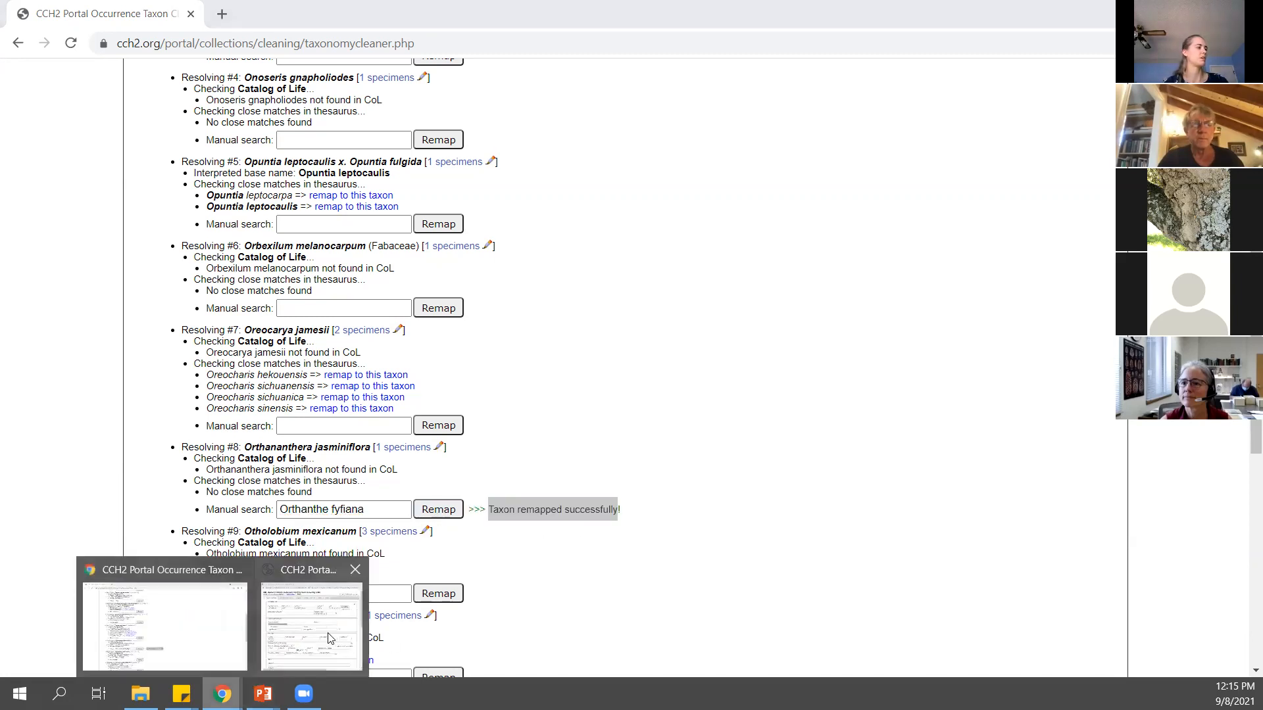
click(322, 631)
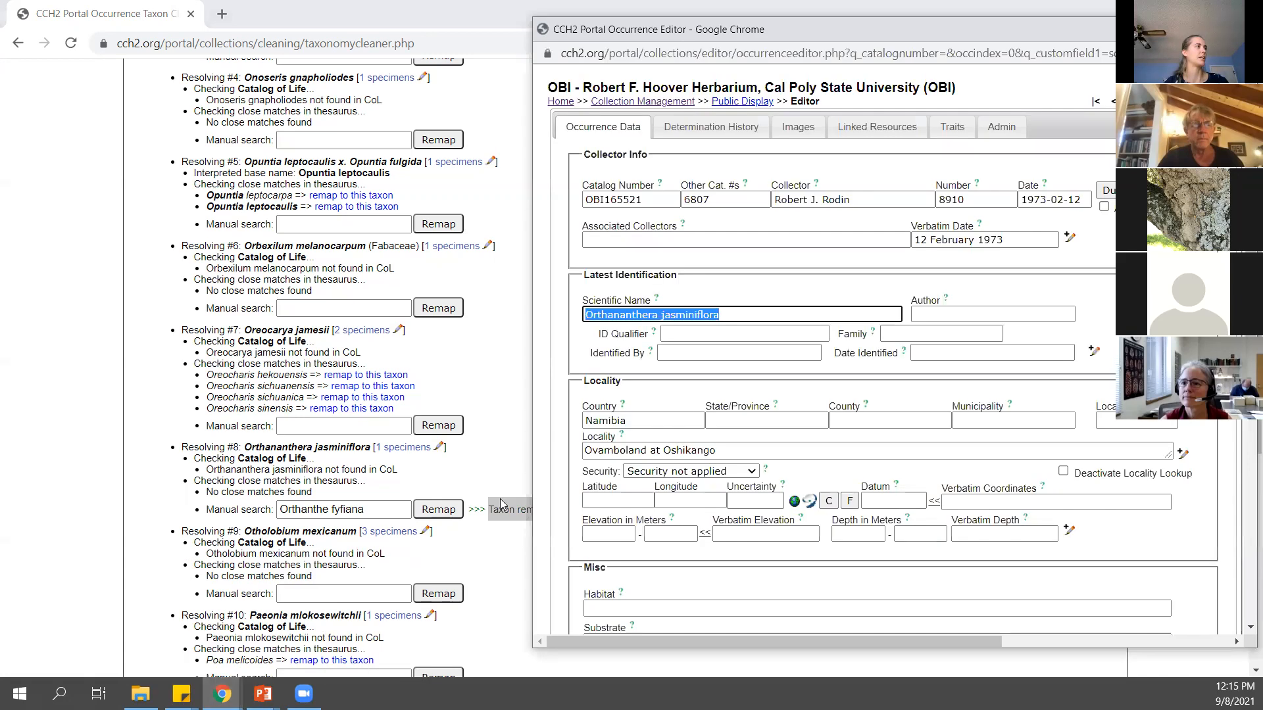
click(795, 321)
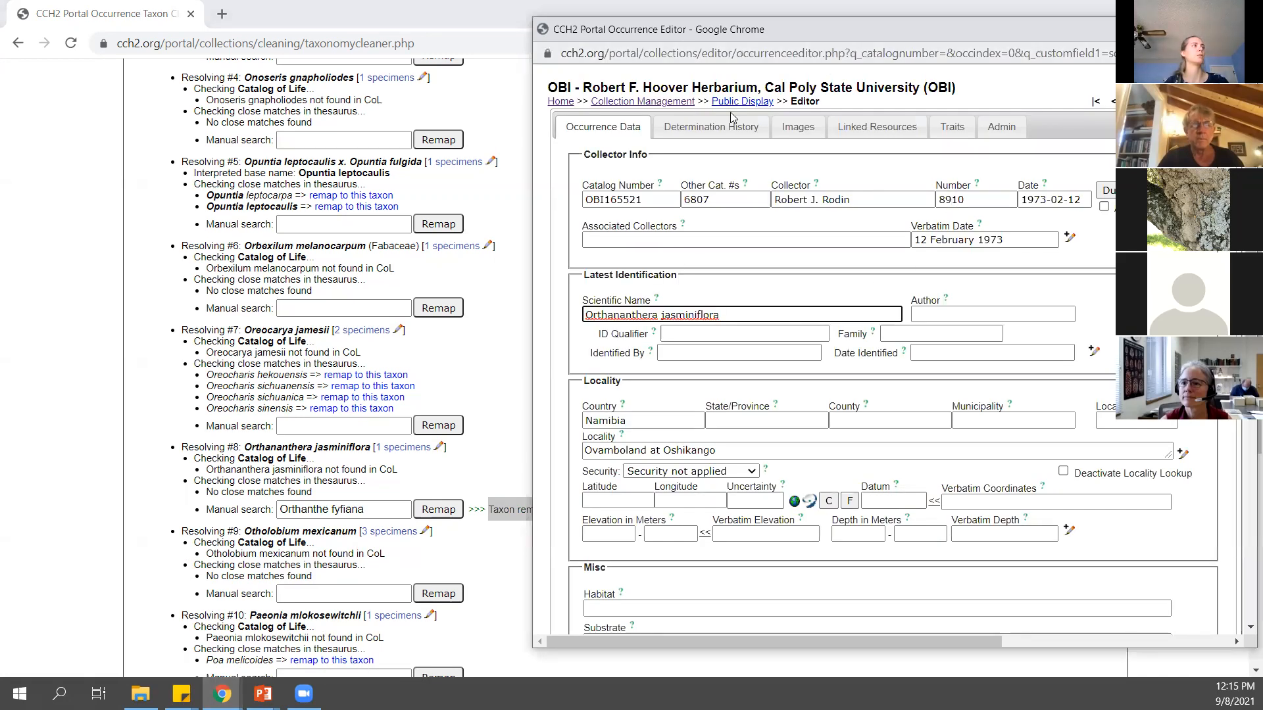
double_click(642, 198)
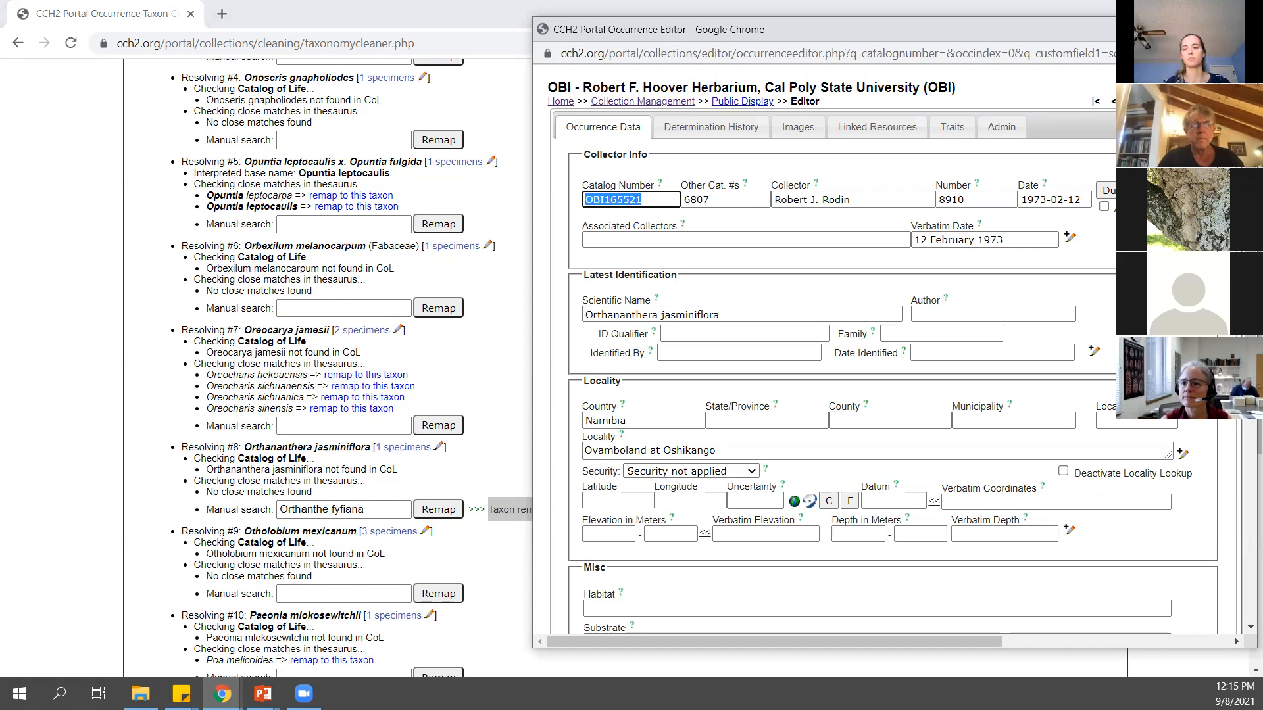
key(alt+Tab)
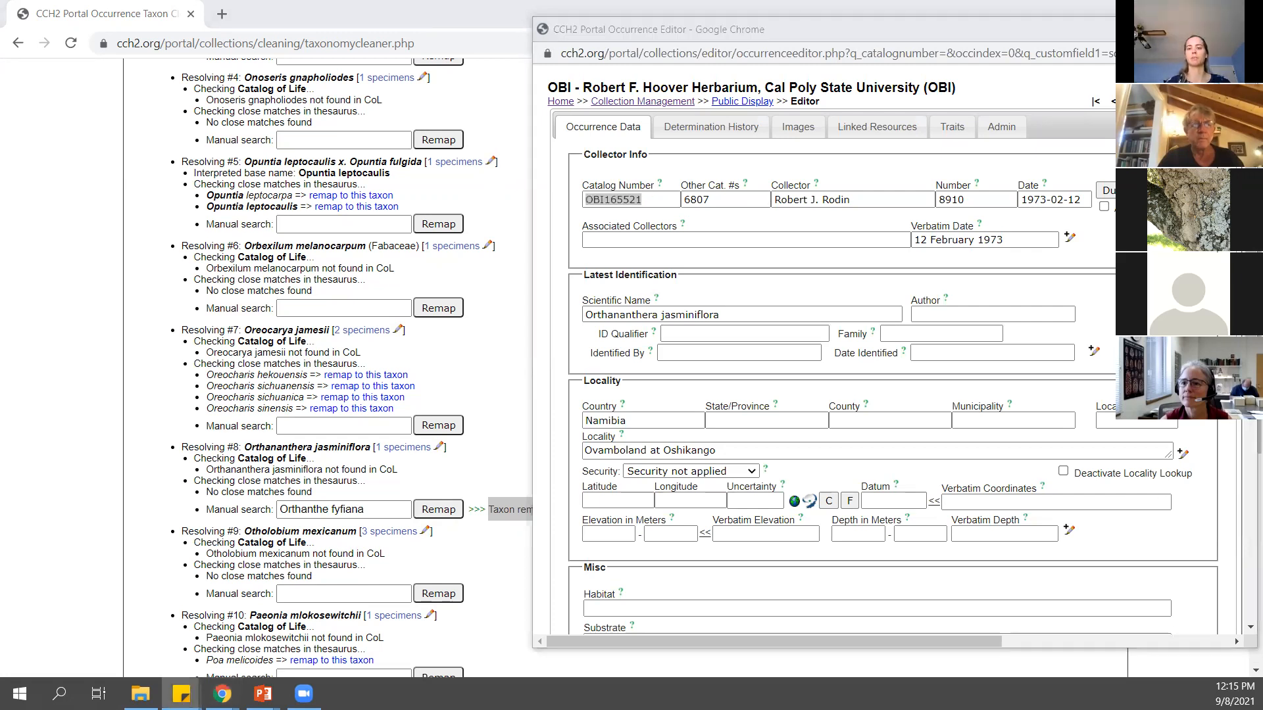
click(808, 265)
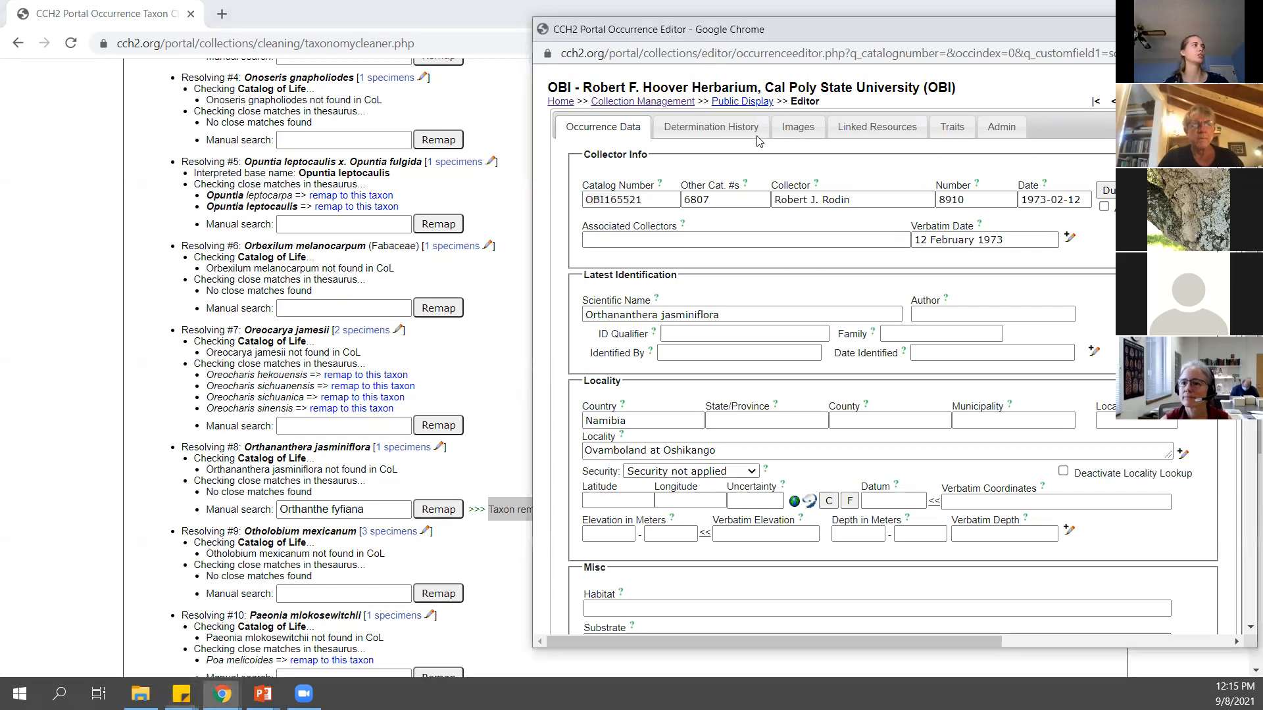
drag(710, 27, 565, 24)
drag(498, 198, 420, 194)
key(ctrl+c)
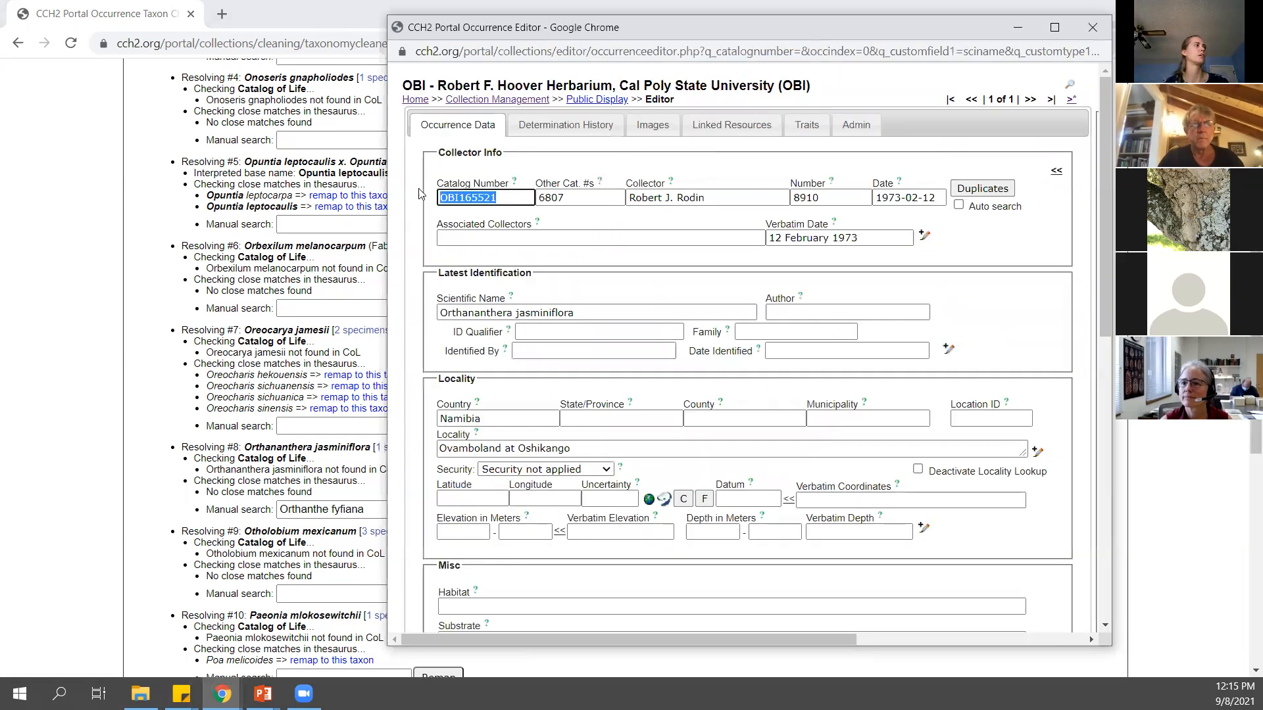
Clear the record search form, look up catalog number OBI165521 in the editor and highlight the record's scientific name
click(1069, 84)
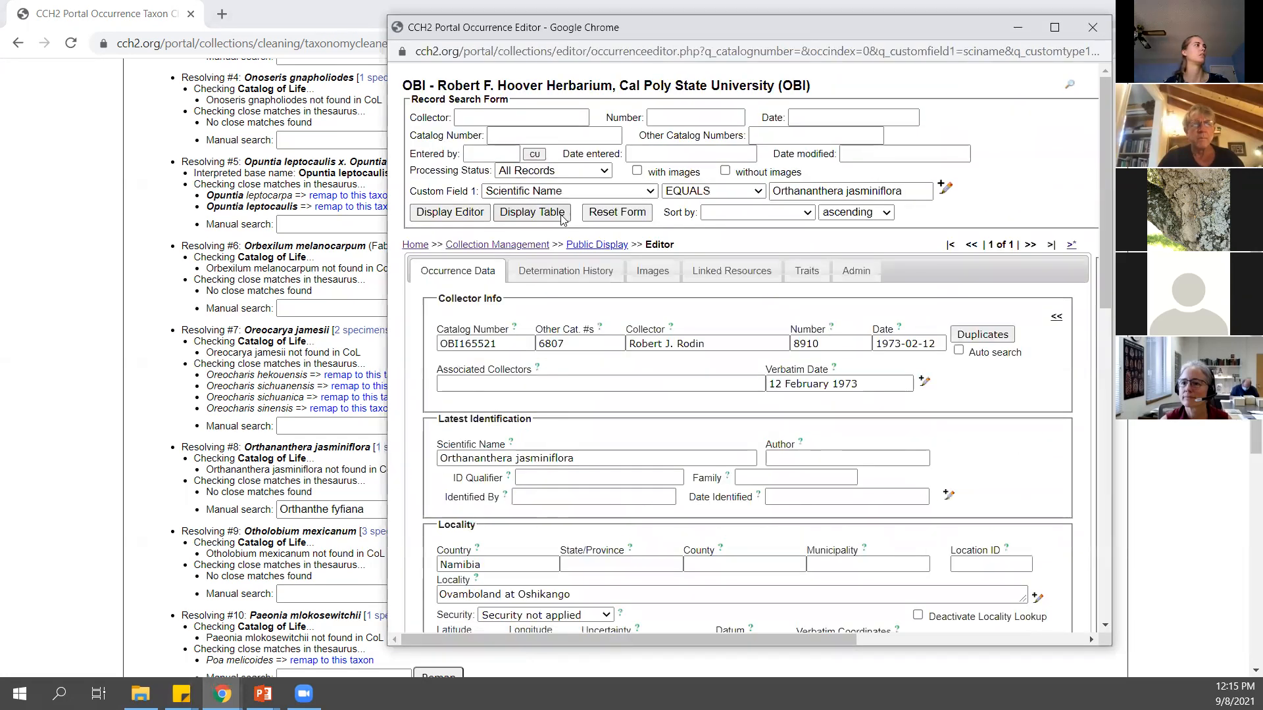
click(621, 217)
click(530, 136)
key(ctrl+v)
click(467, 213)
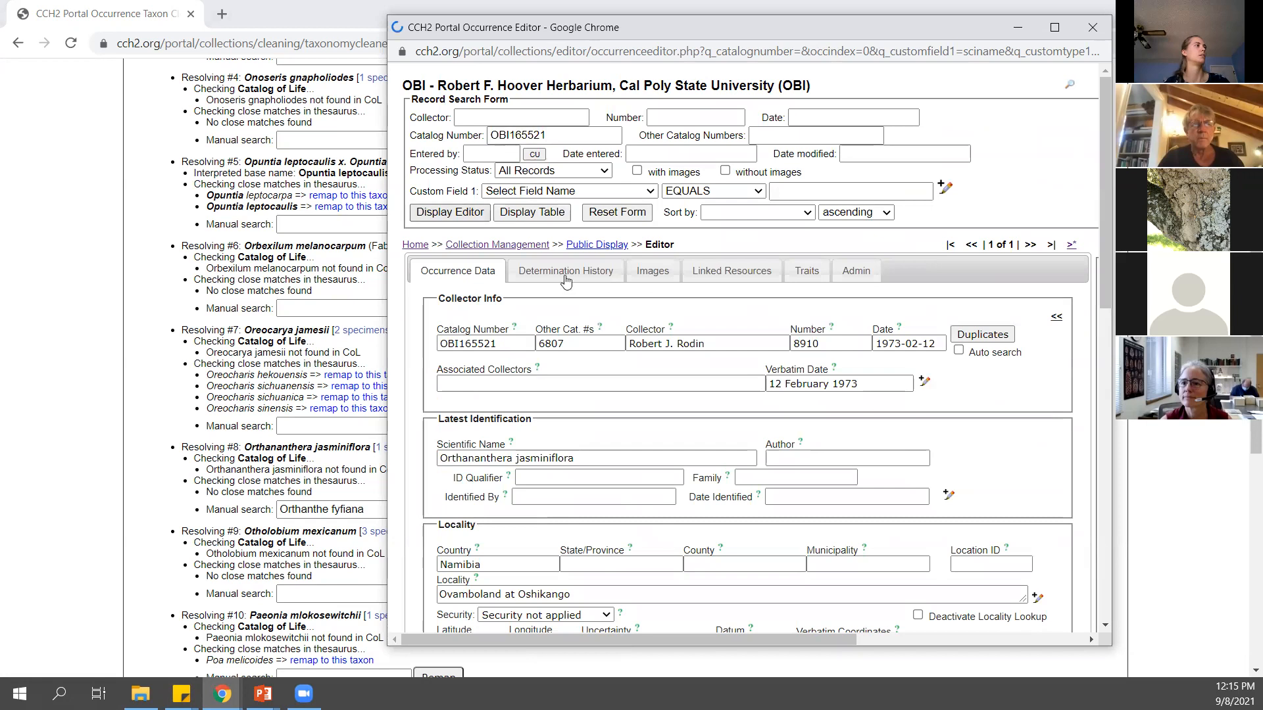
drag(658, 313, 426, 315)
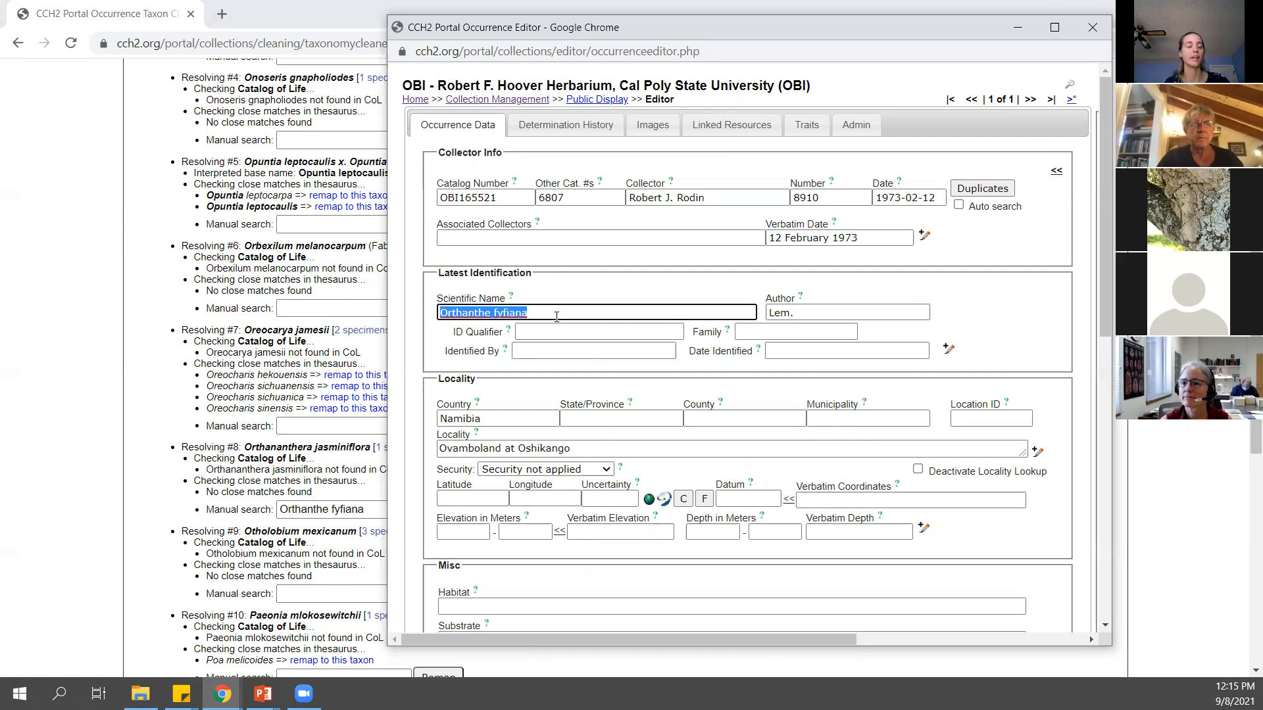
Minimize the specimen record and highlight the original name Orthananthera jasminiflora in the name cleaner results
click(1018, 28)
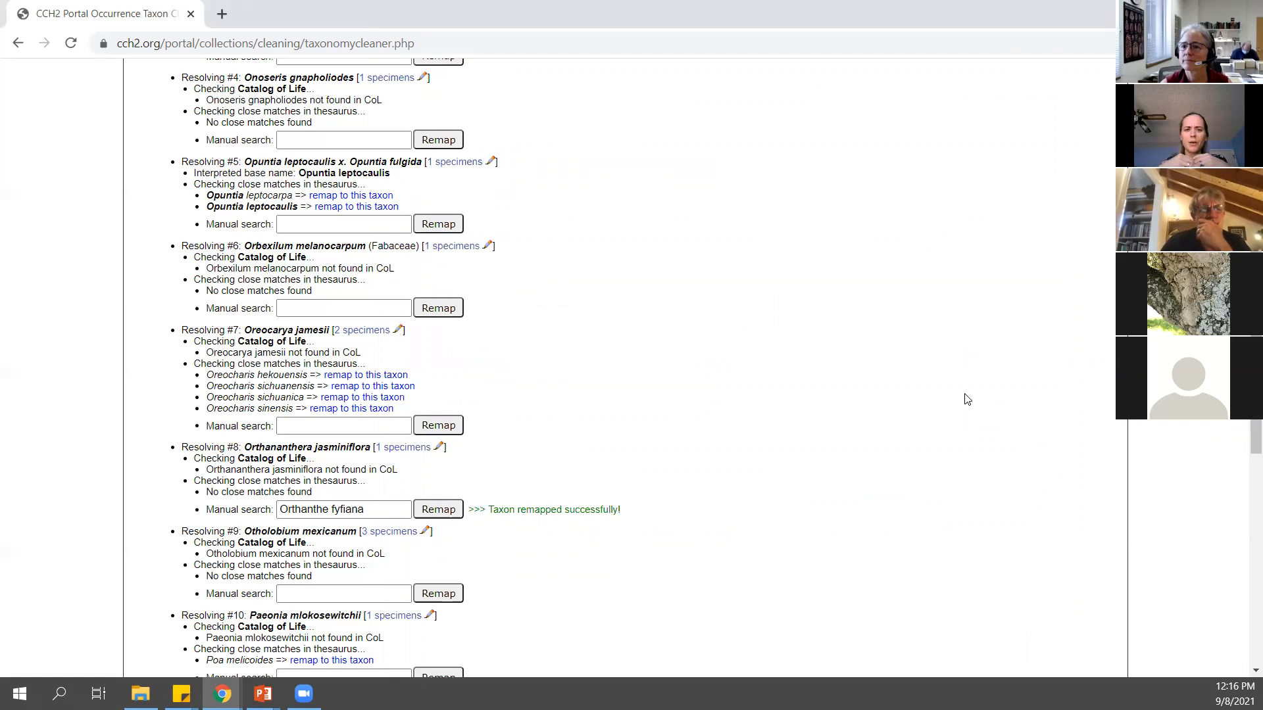
drag(245, 448, 370, 447)
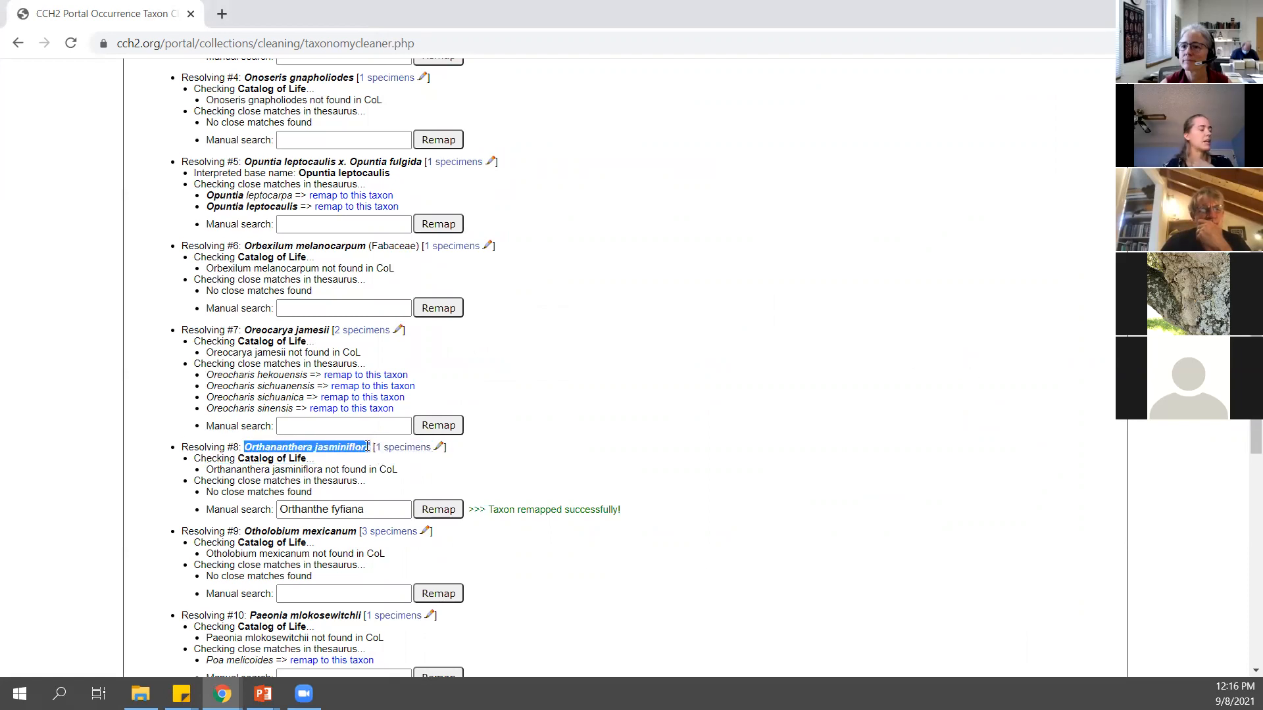